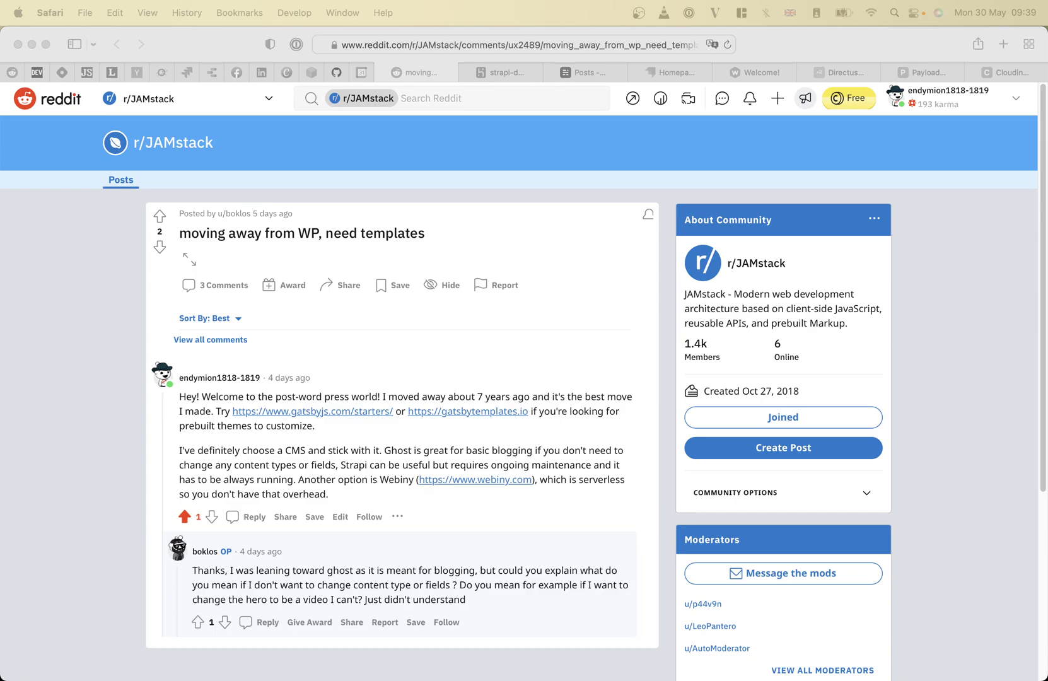
- Glance at the strapi-demo-heroku Heroku overview, then show the freeb5-content-ghost-v3 Ghost Posts list
click(505, 71)
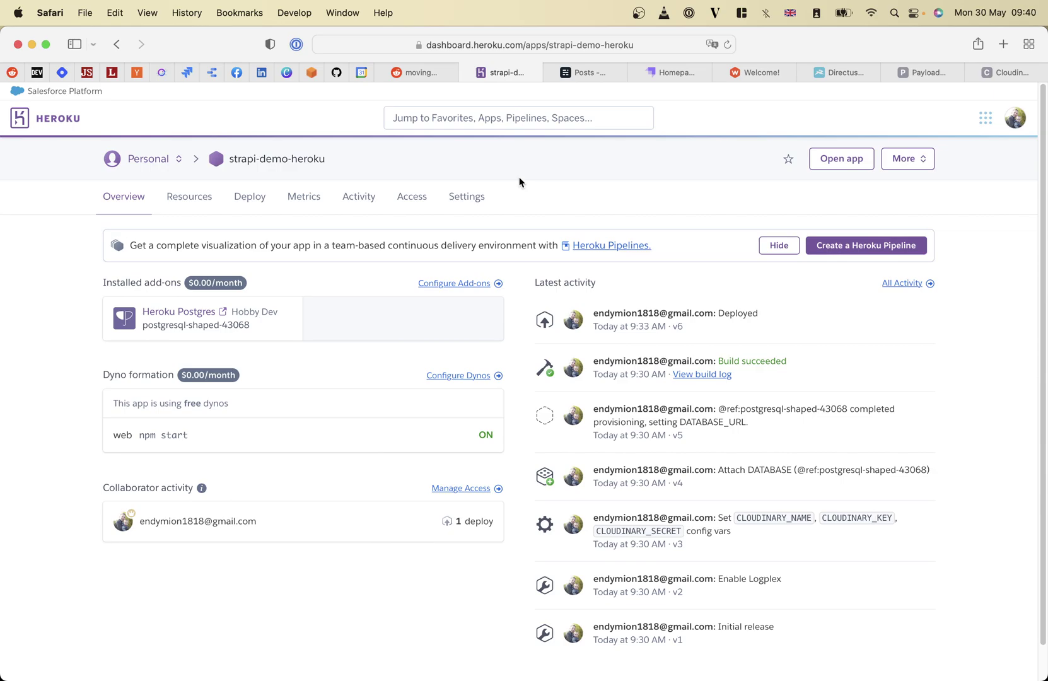
click(578, 76)
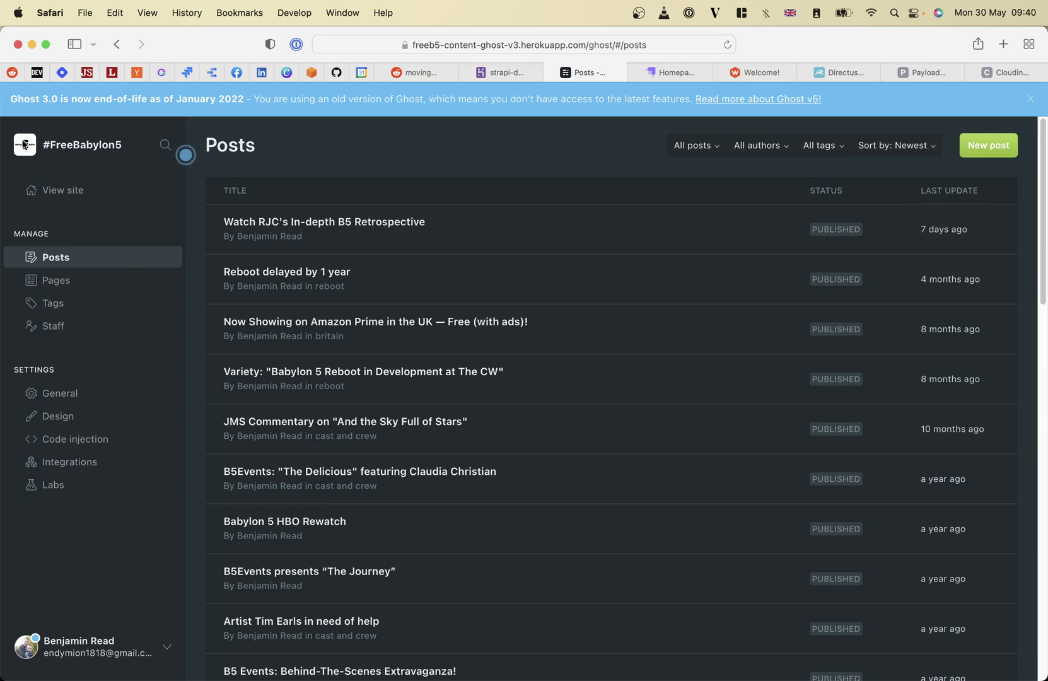
click(69, 281)
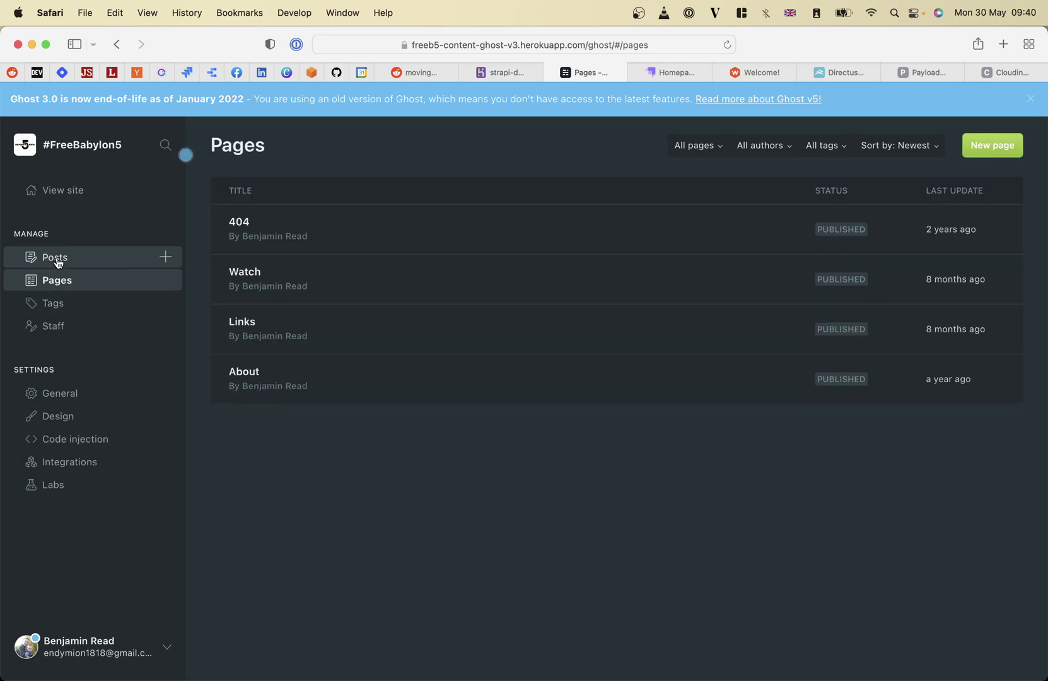
click(58, 262)
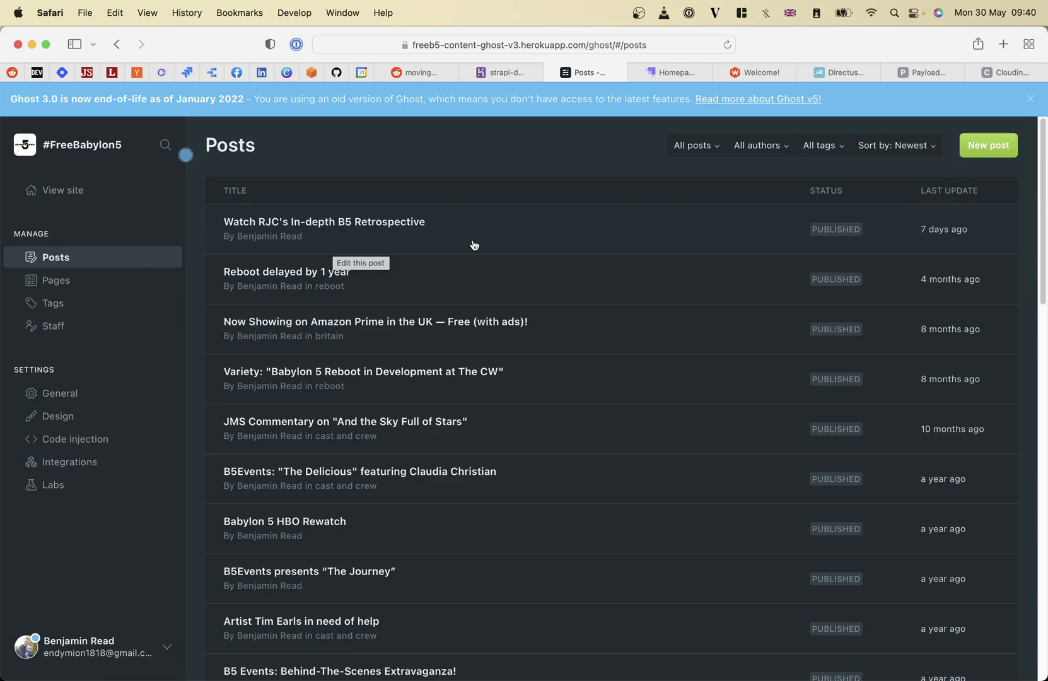
click(65, 280)
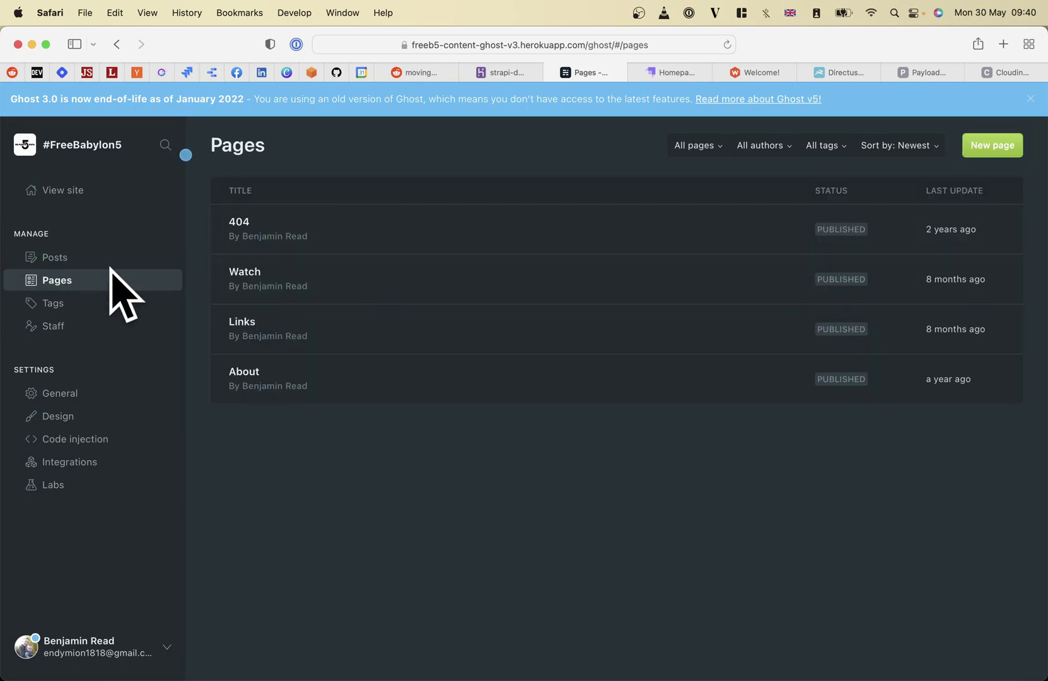
click(65, 258)
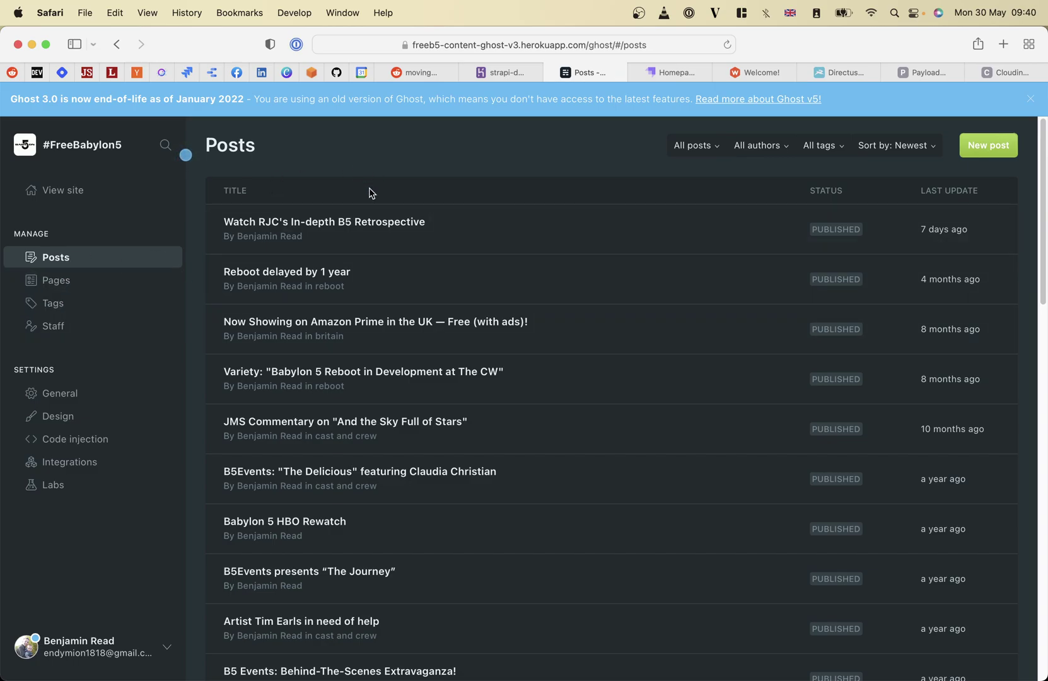
- Open the Watch RJC's In-depth B5 Retrospective post and inspect its publish options, settings and tags
click(604, 230)
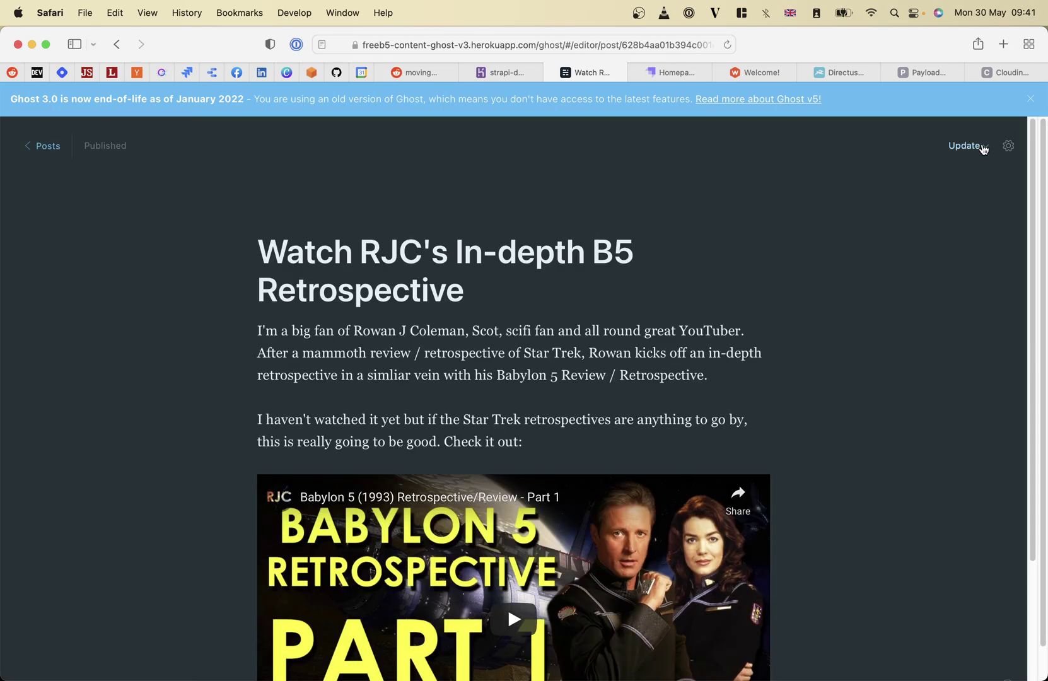
click(977, 145)
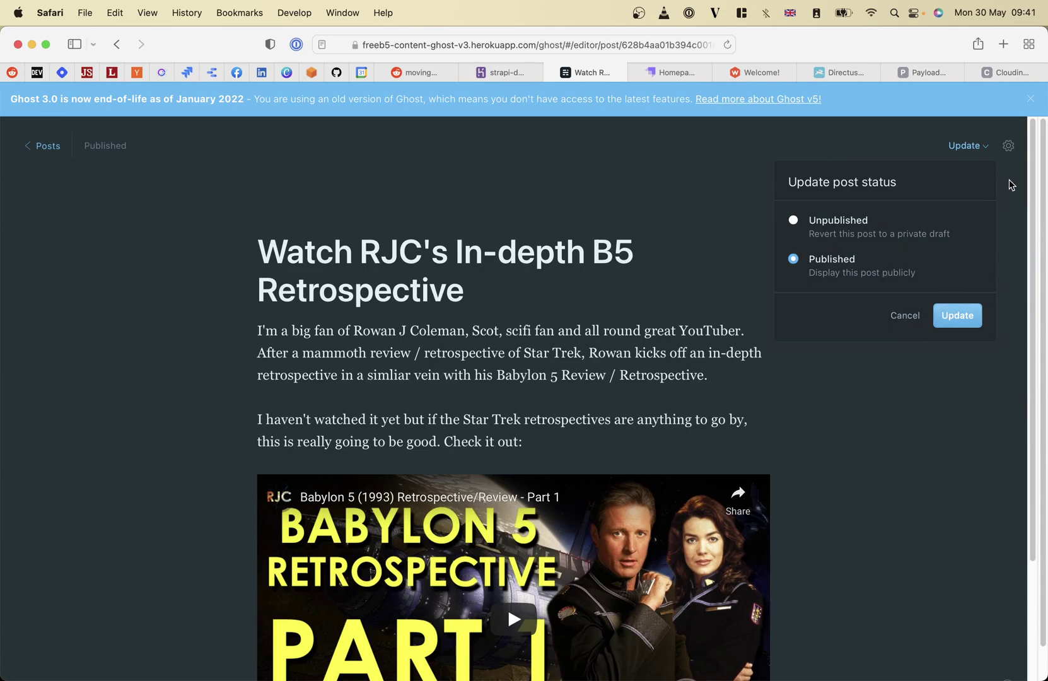
click(1008, 145)
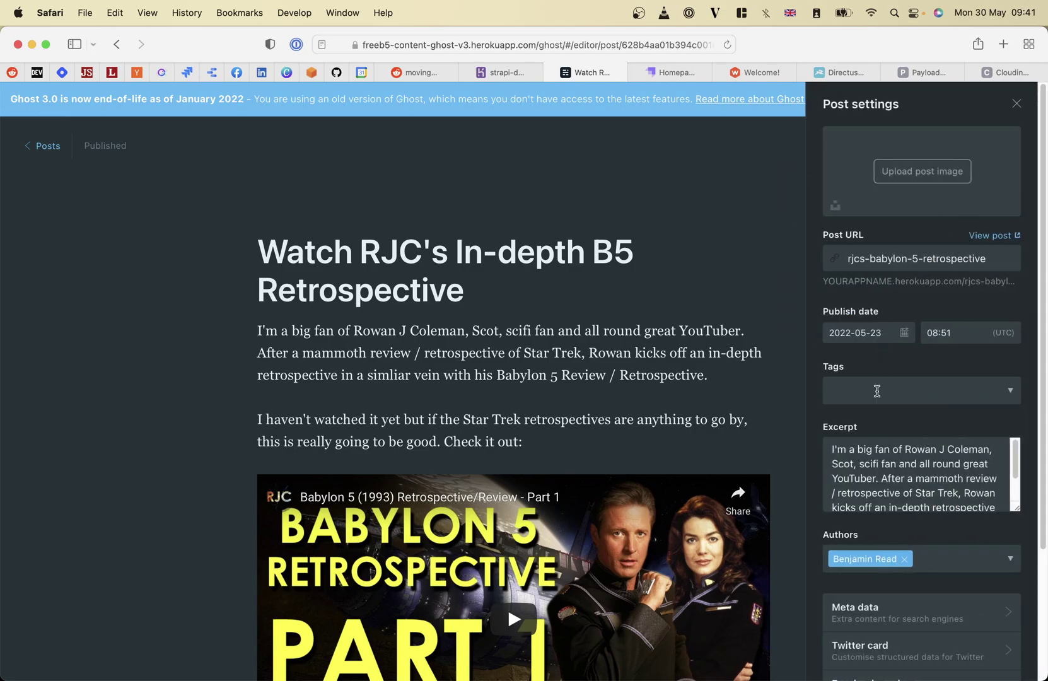
click(876, 384)
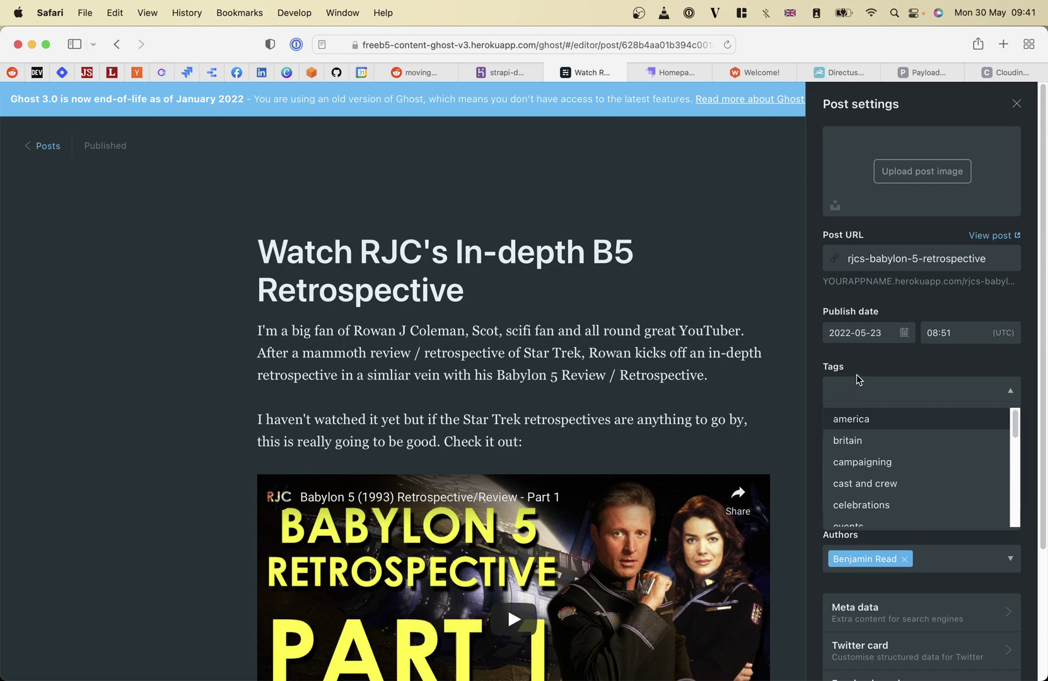
- From the posts list, browse the site's Tags and the public site preview, then return to Posts
click(42, 146)
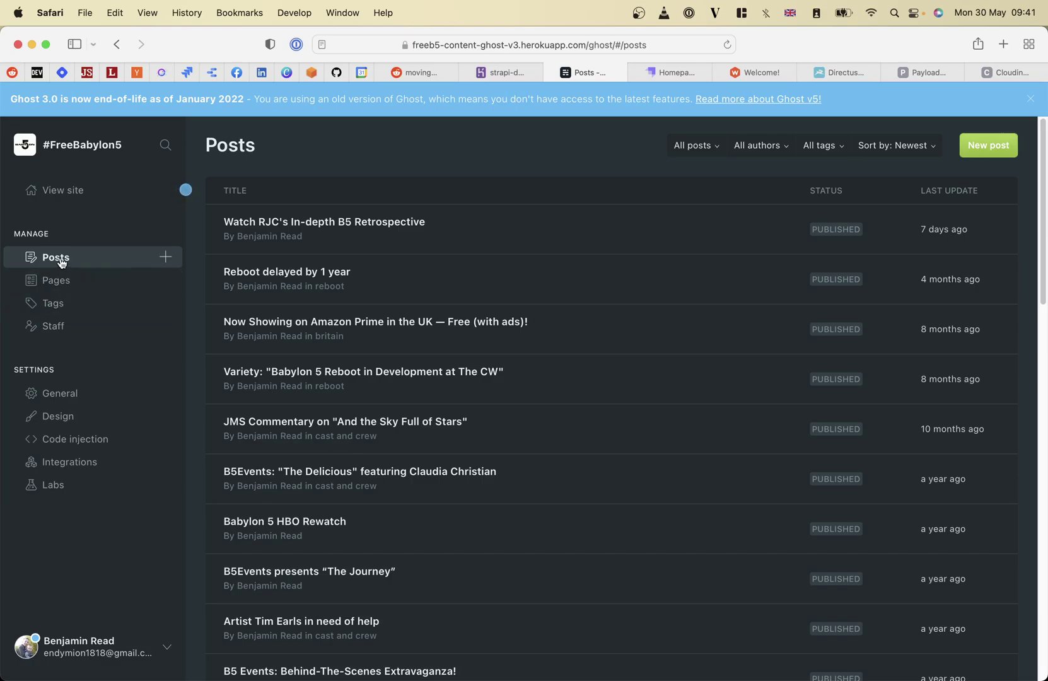
click(59, 303)
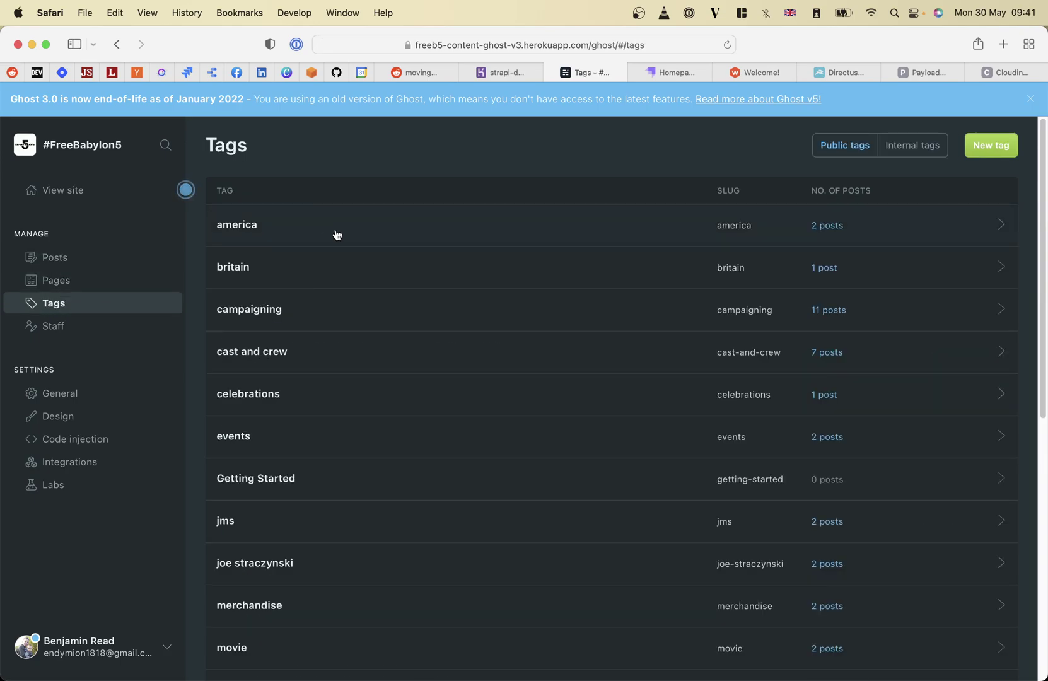
click(57, 196)
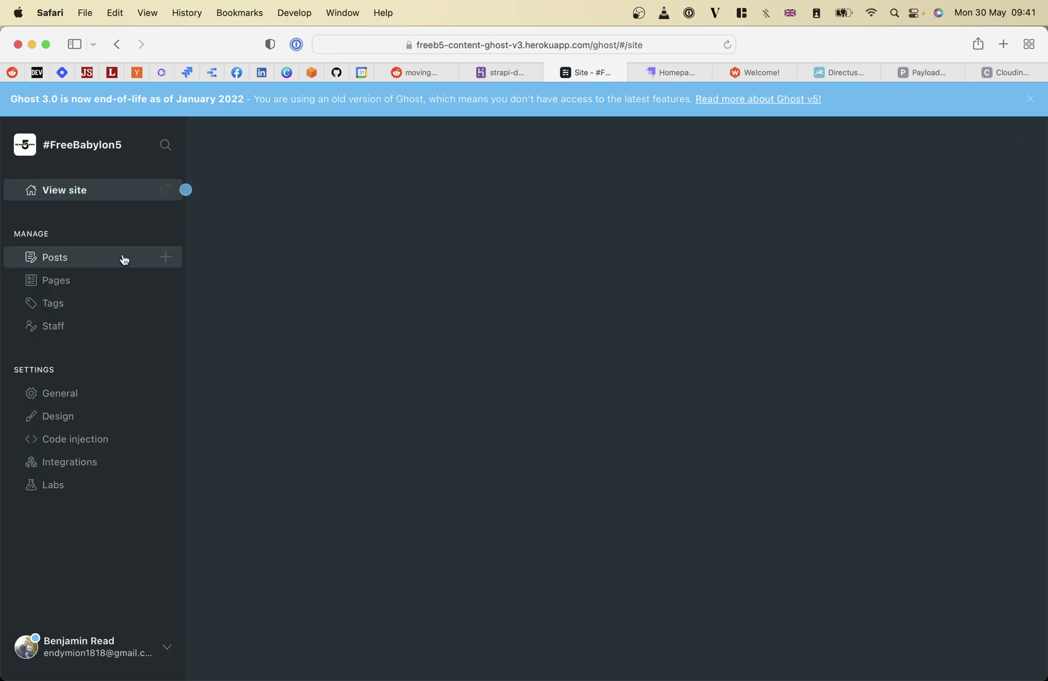
click(60, 264)
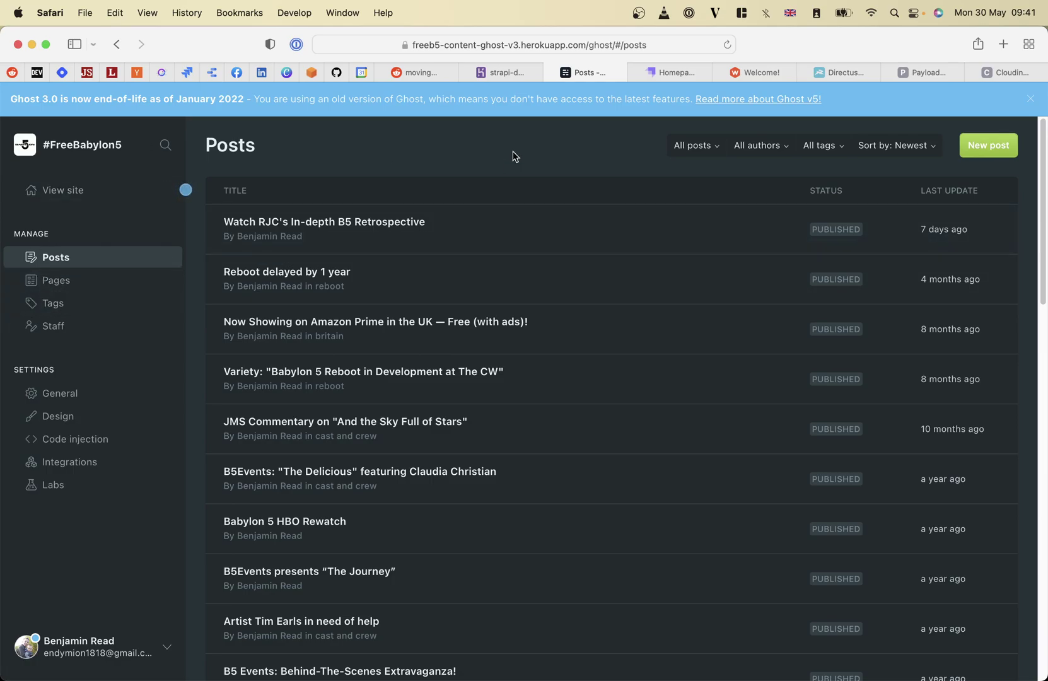
click(477, 234)
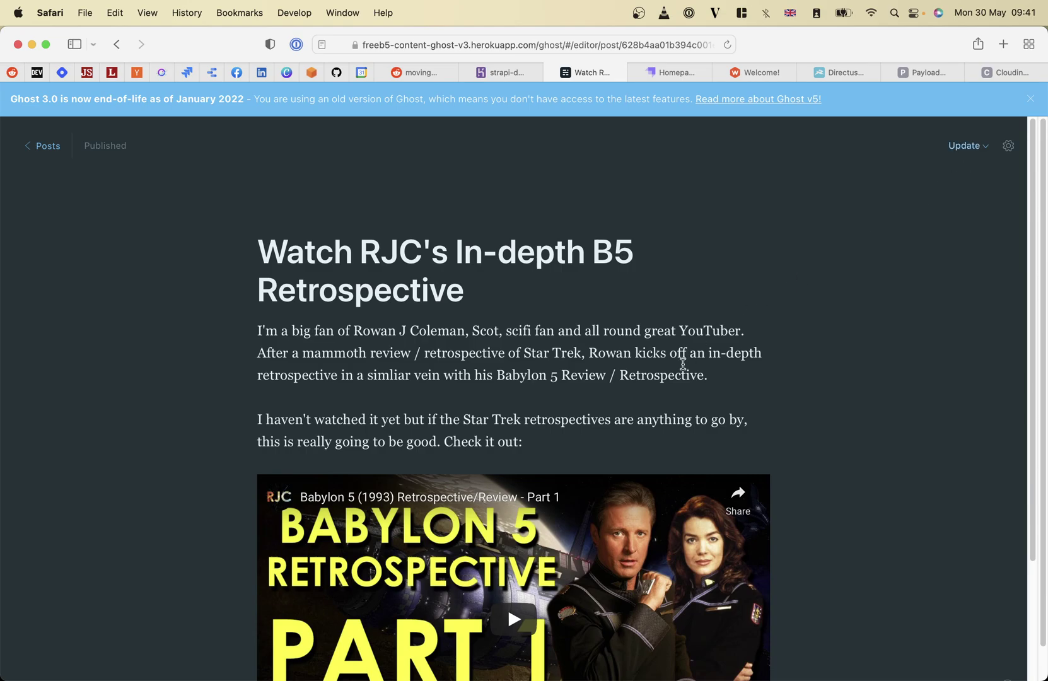
click(497, 284)
click(588, 436)
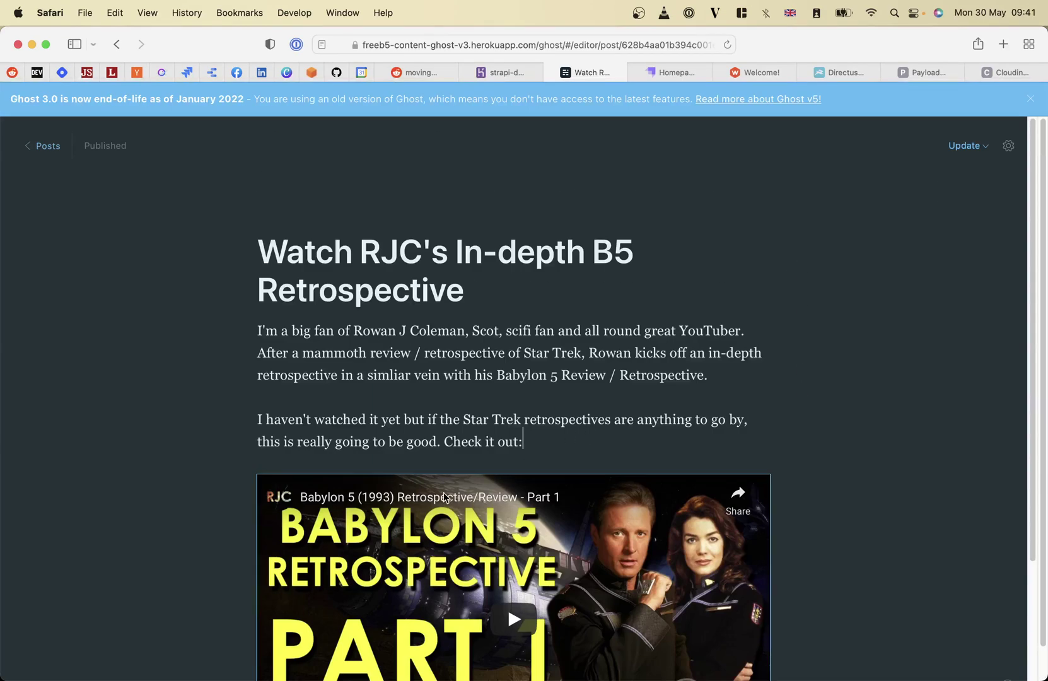
scroll(421, 502, down, 5)
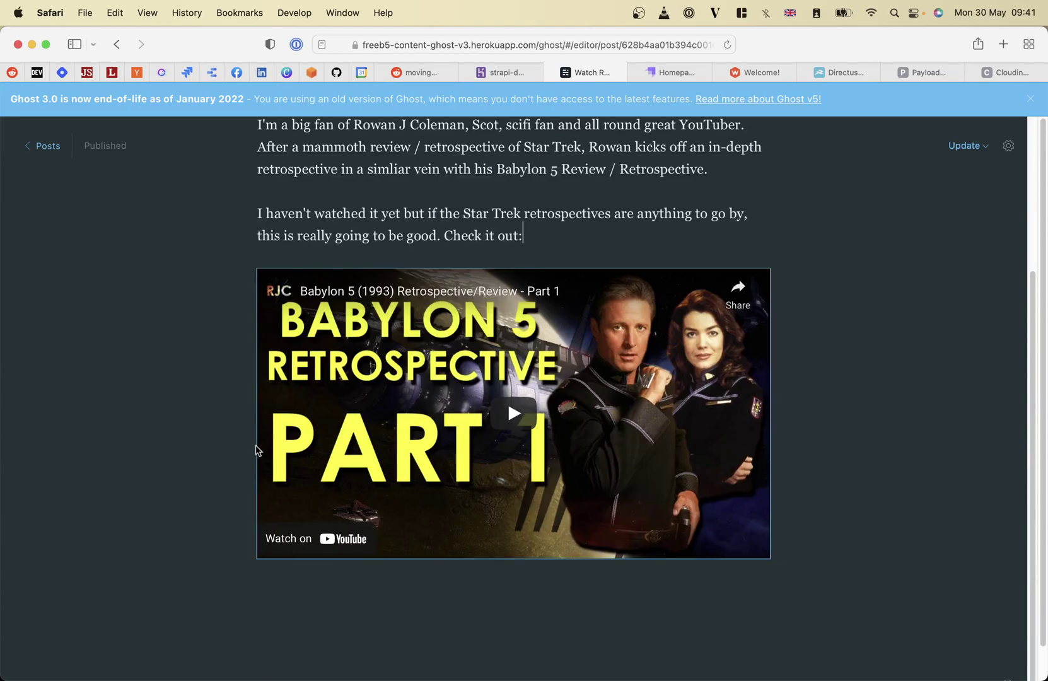
scroll(513, 421, up, 5)
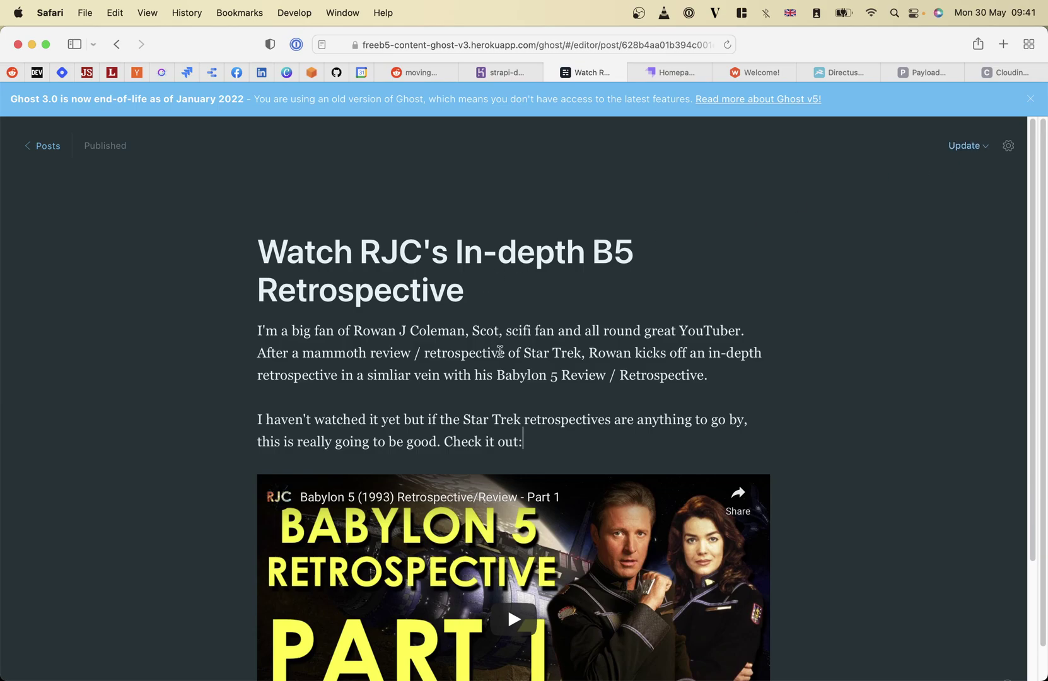
scroll(500, 351, down, 5)
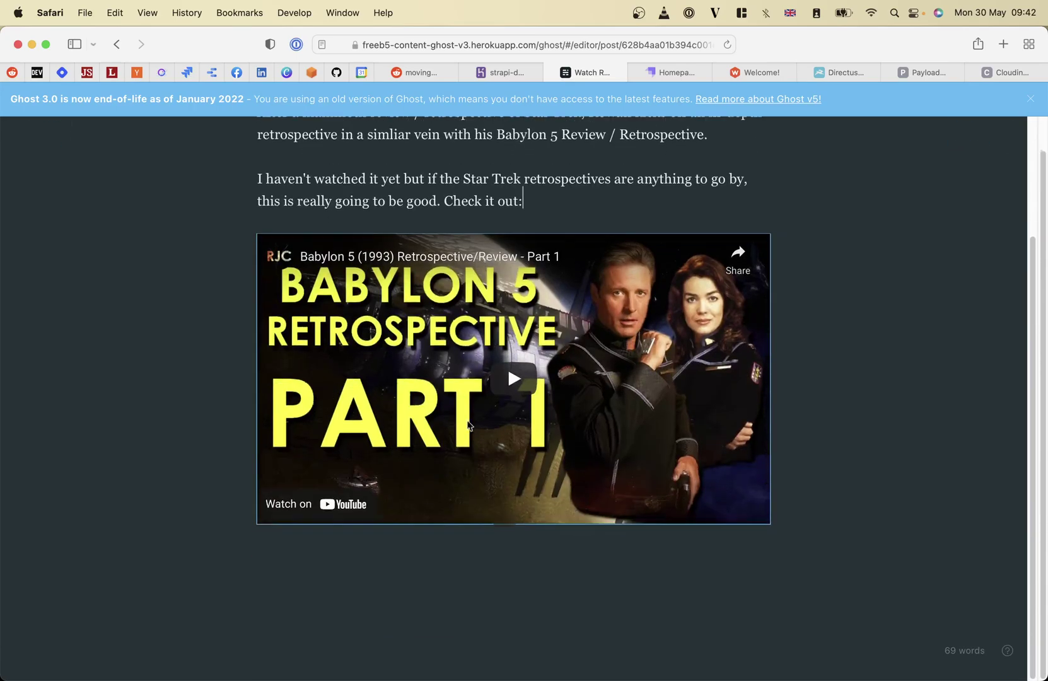
click(365, 555)
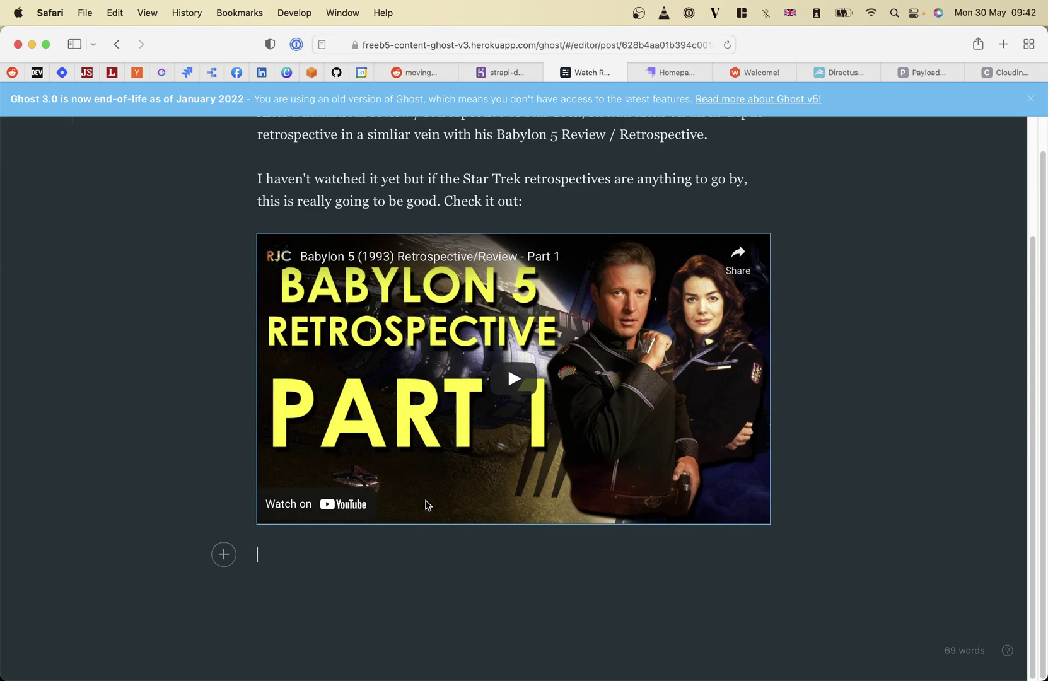
scroll(427, 505, up, 5)
scroll(351, 523, down, 4)
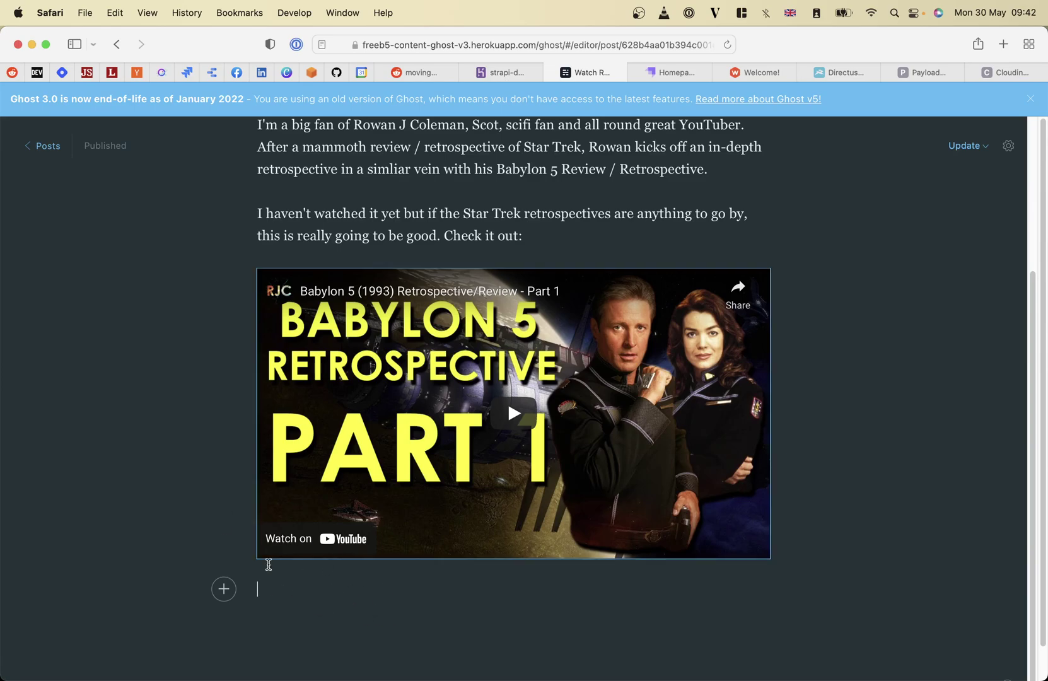
click(1008, 146)
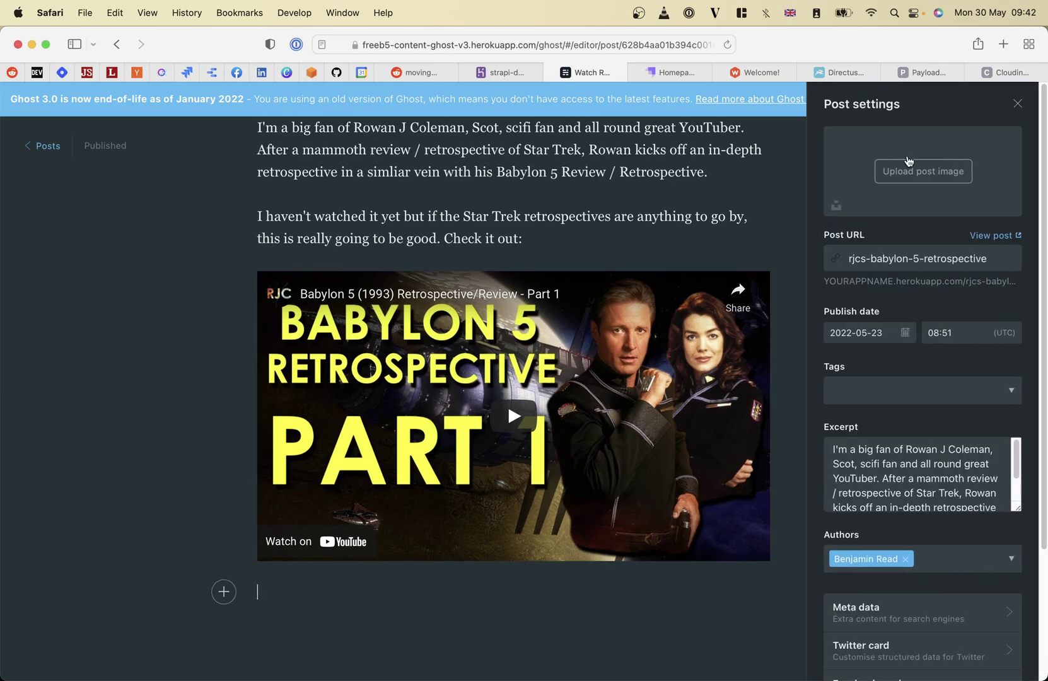
scroll(900, 479, down, 5)
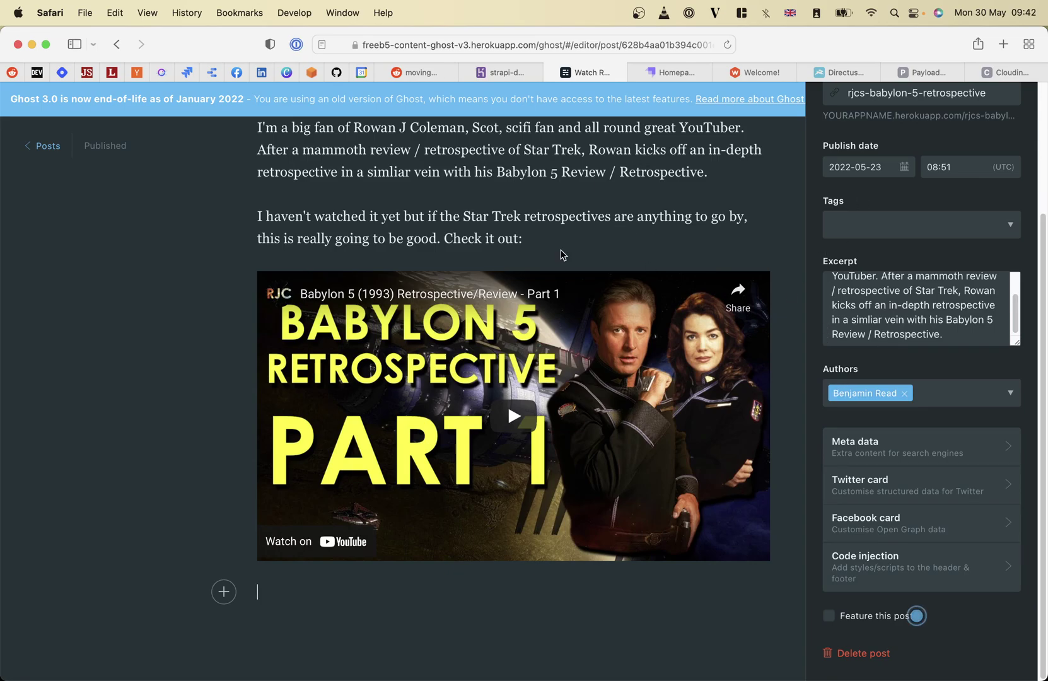
click(591, 201)
scroll(588, 205, up, 3)
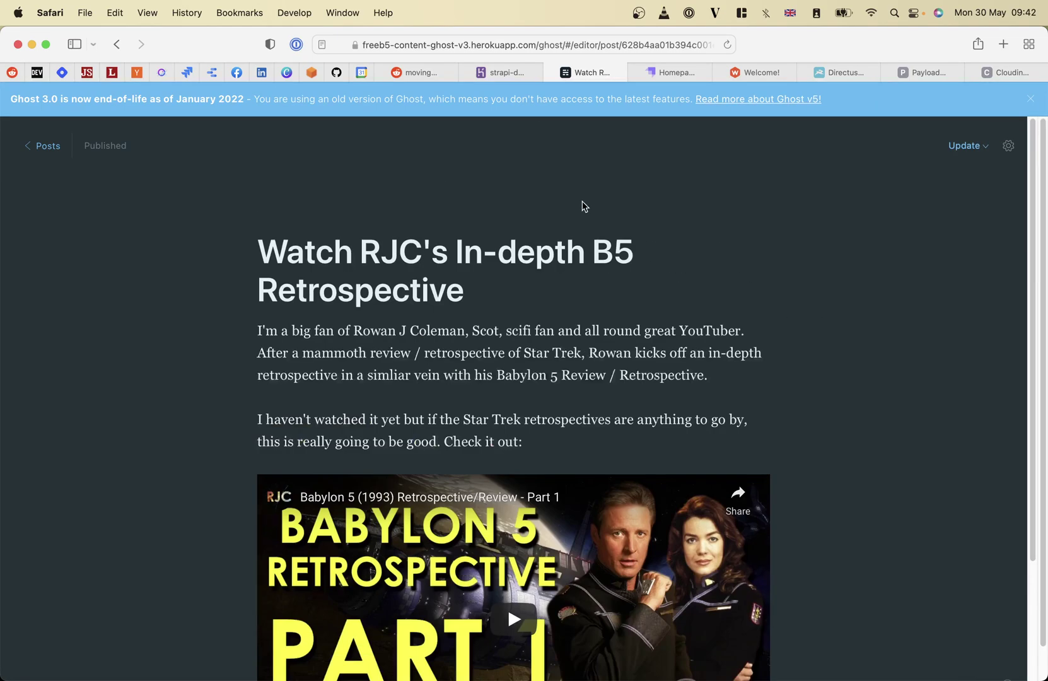
click(1008, 146)
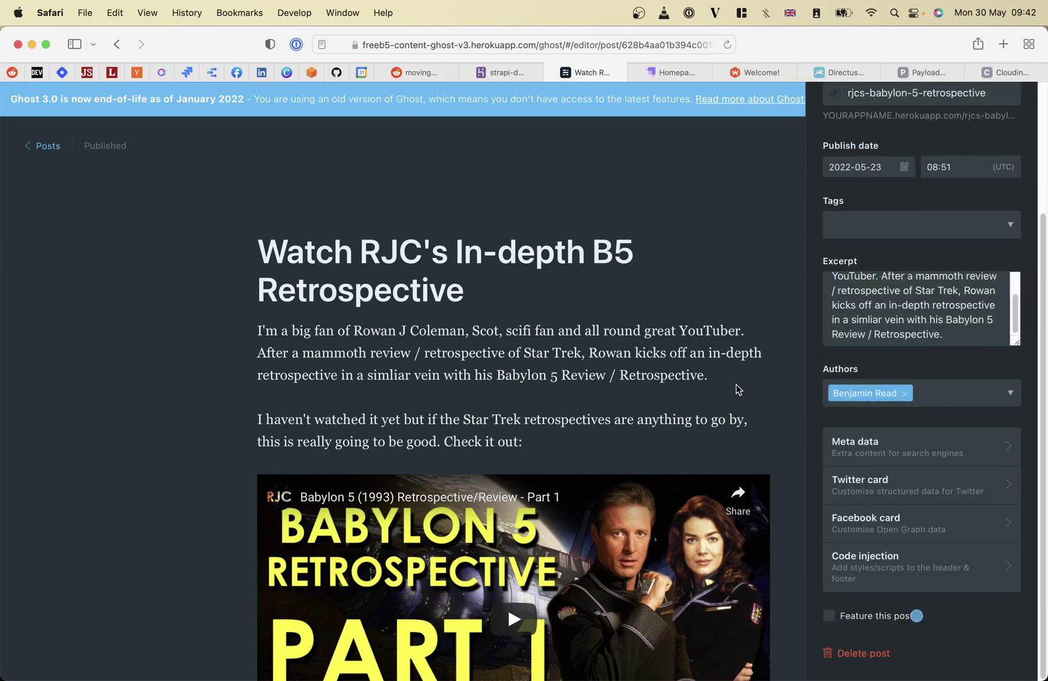
scroll(963, 264, up, 5)
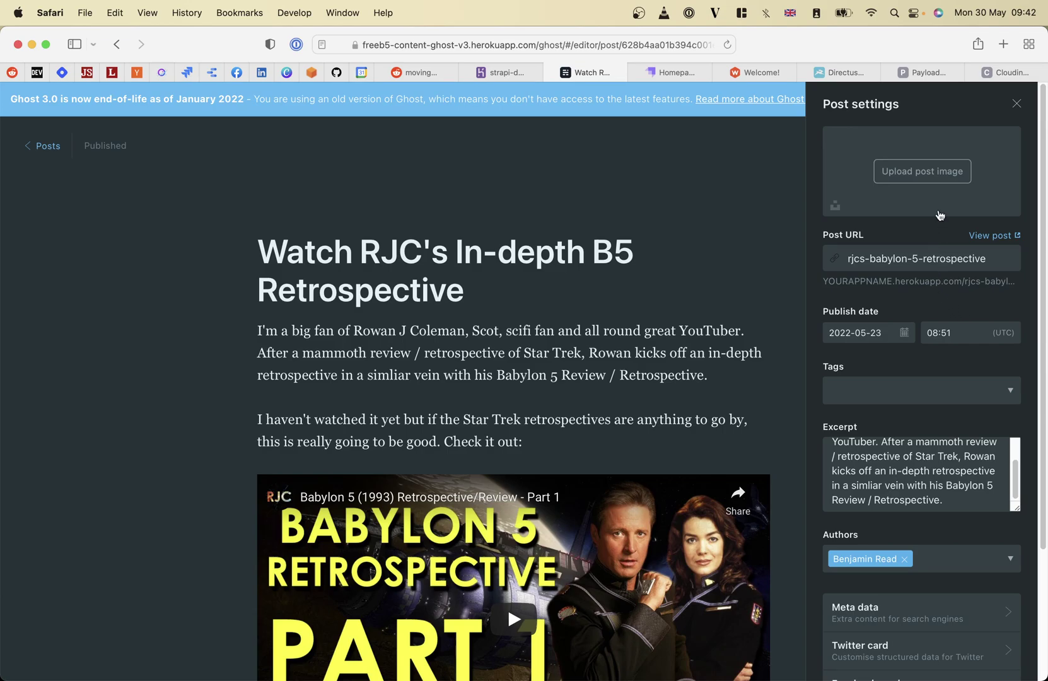
- Close the post settings panel and switch to Strapi's Welcome on board page
click(1012, 104)
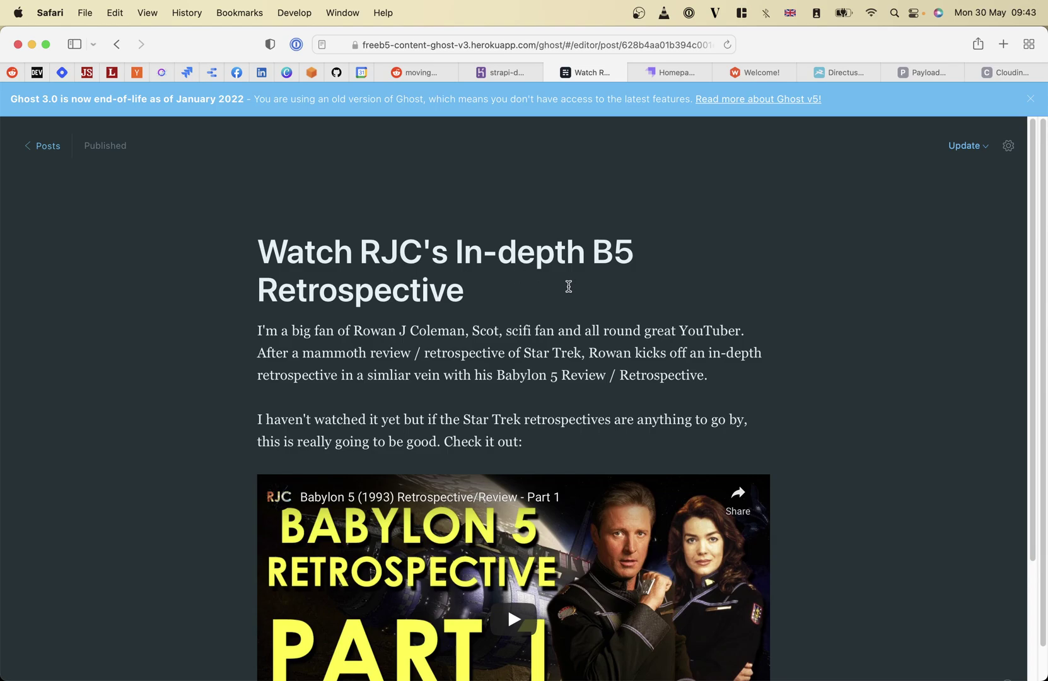
click(669, 68)
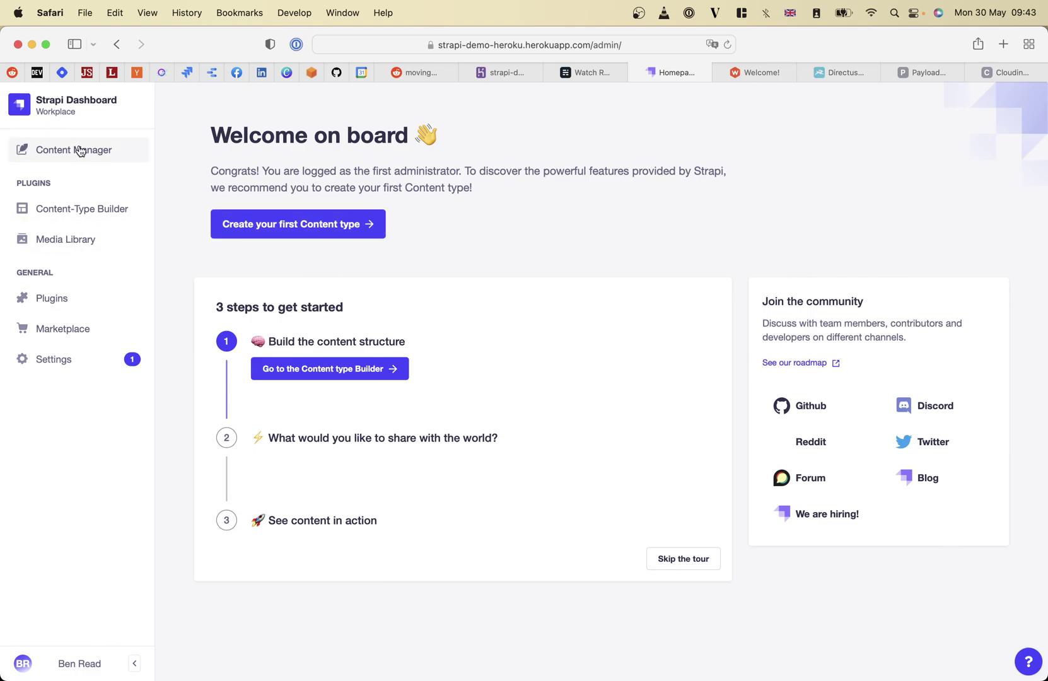
- Review Strapi's User fields and highlight 'herokuapp' in its address, then return to the Ghost post
click(73, 218)
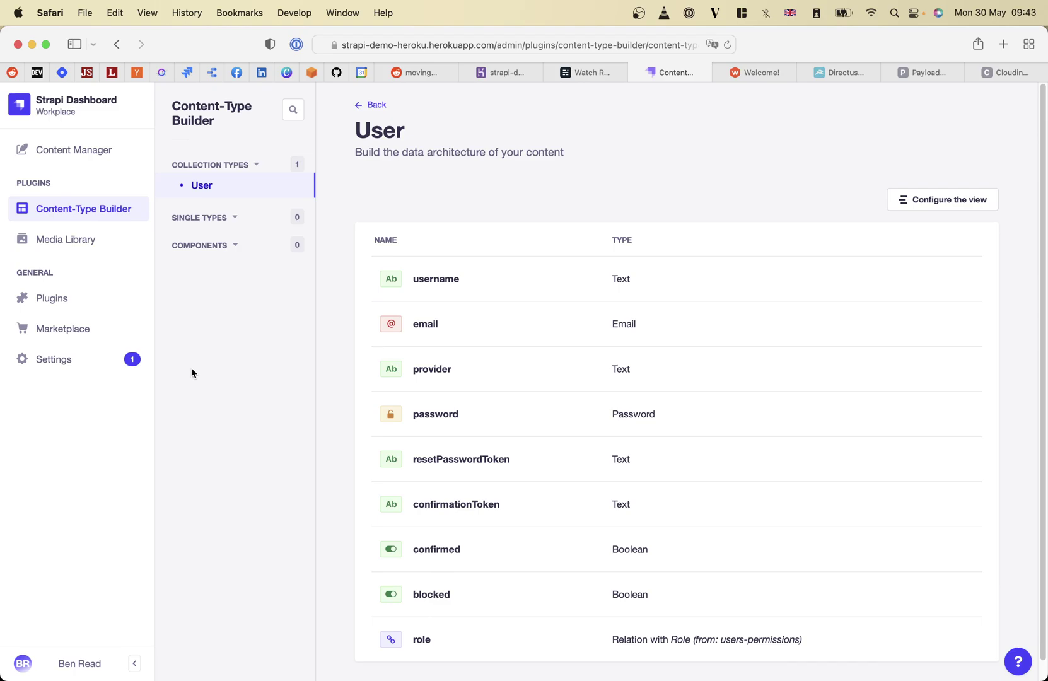
click(235, 218)
click(444, 42)
double_click(461, 46)
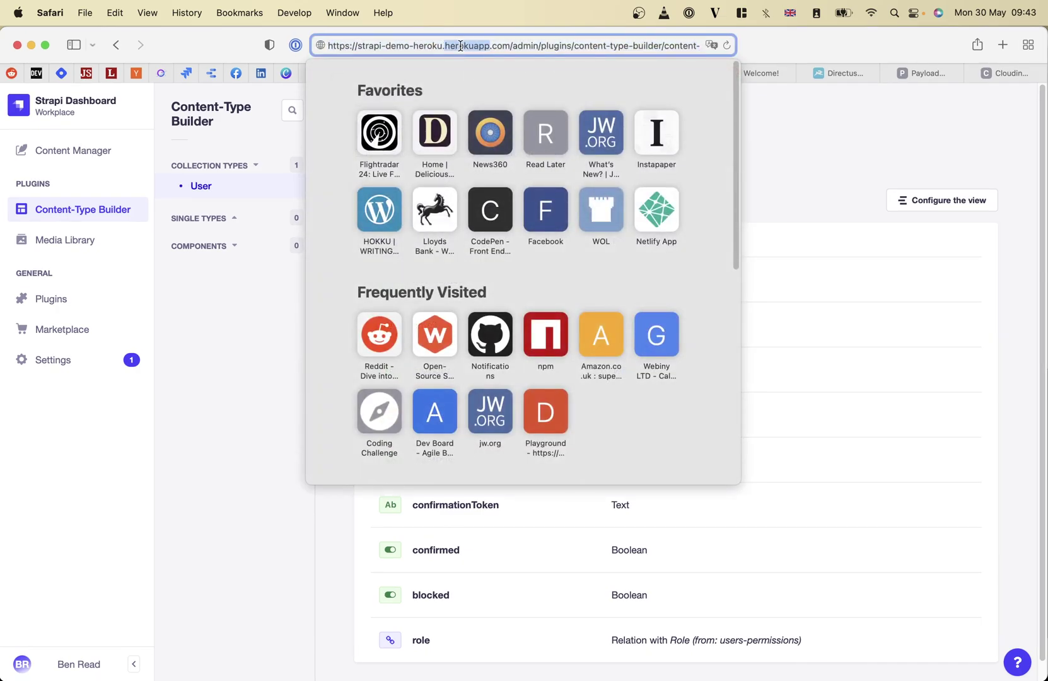
click(809, 149)
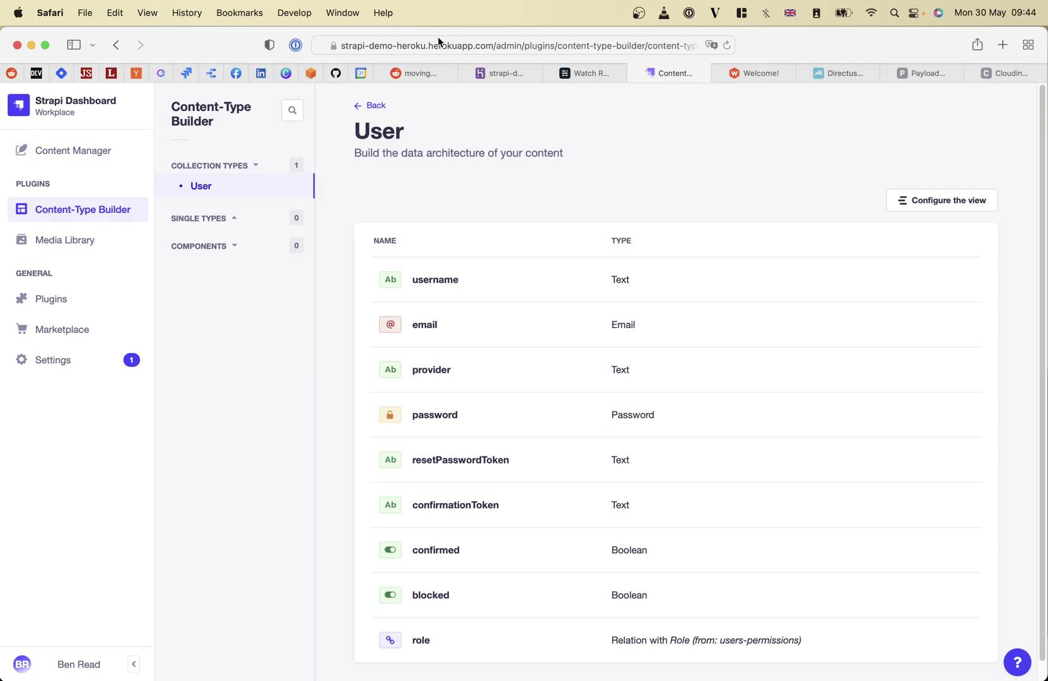
click(564, 77)
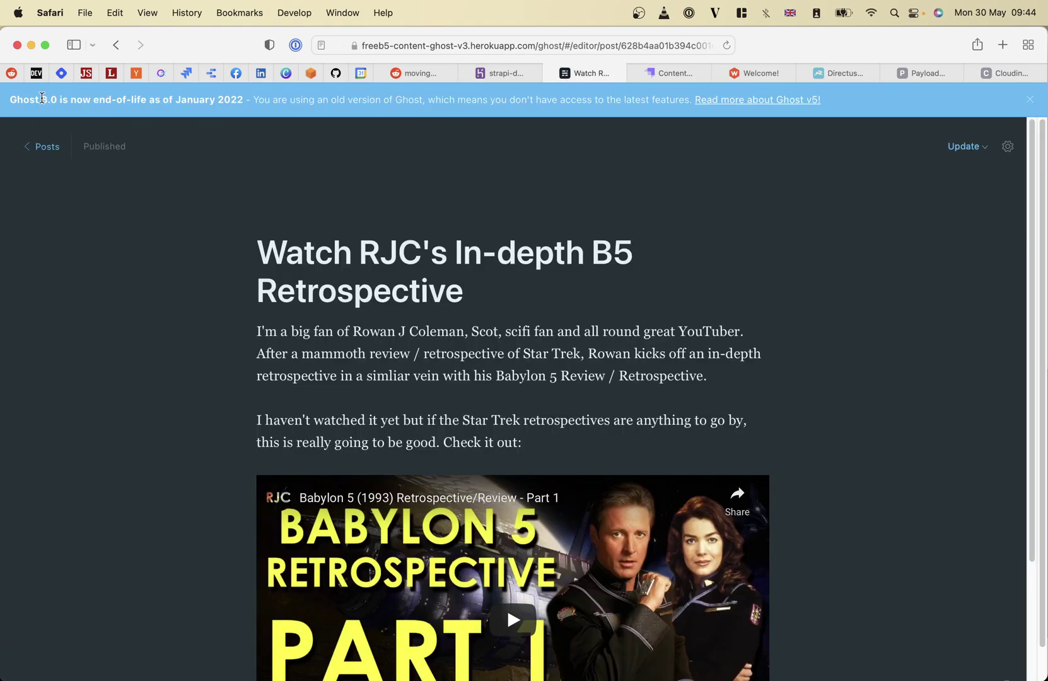
- Select the end-of-life notice, revisit Strapi's User content type, then show Webiny's welcome page
drag(14, 98, 114, 98)
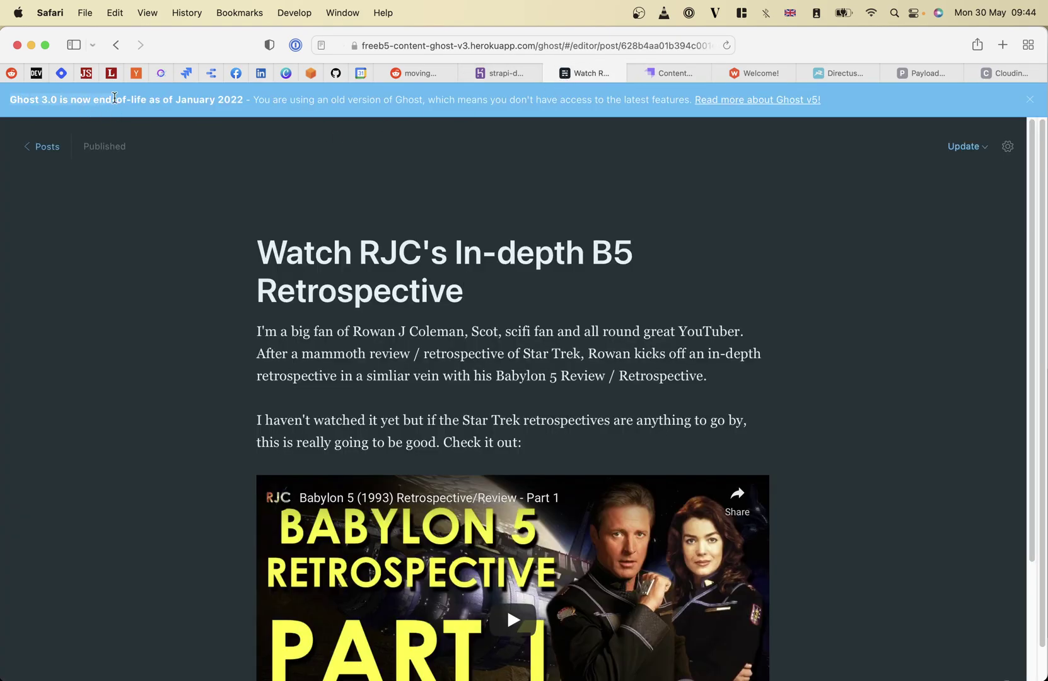
click(670, 73)
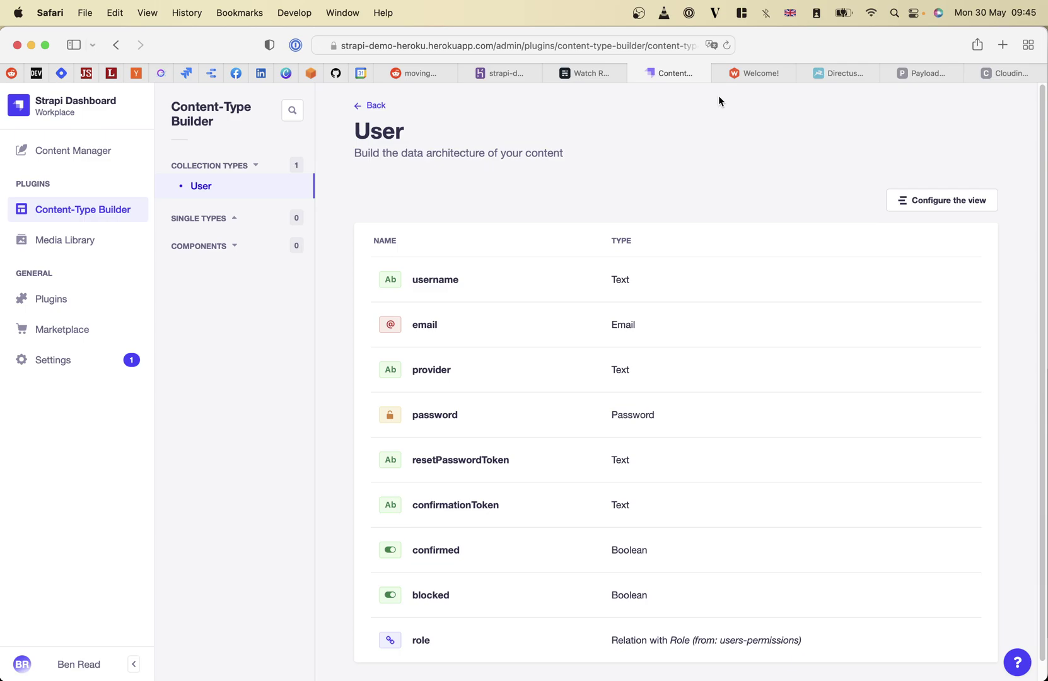
click(747, 77)
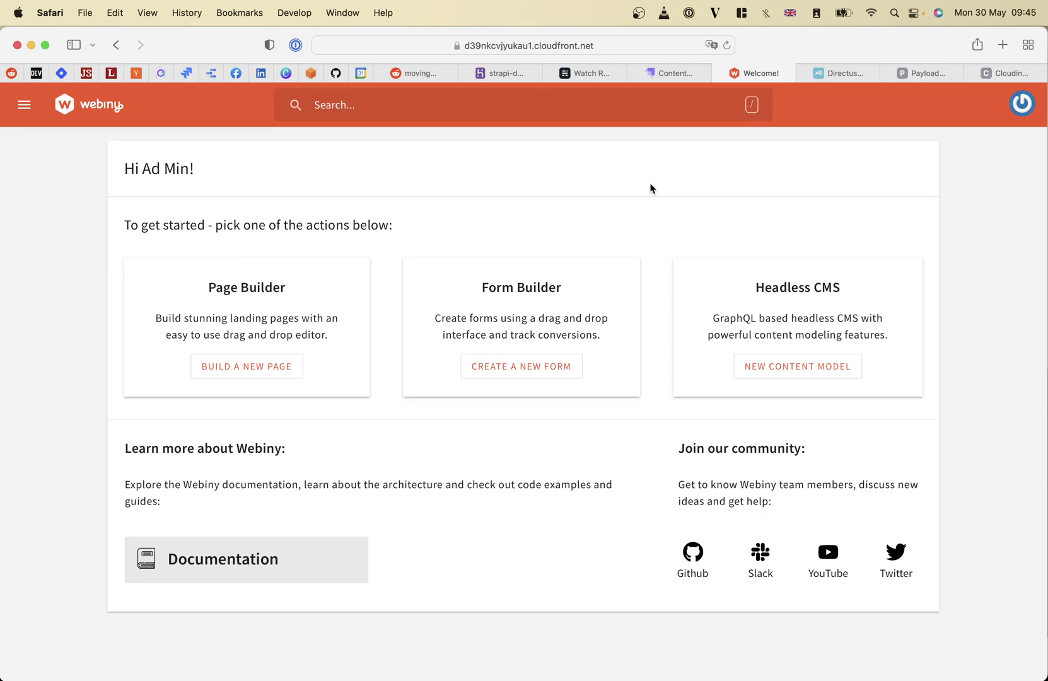
- Go to Headless CMS > Models in Webiny and start a new model named 'Pages'
click(24, 104)
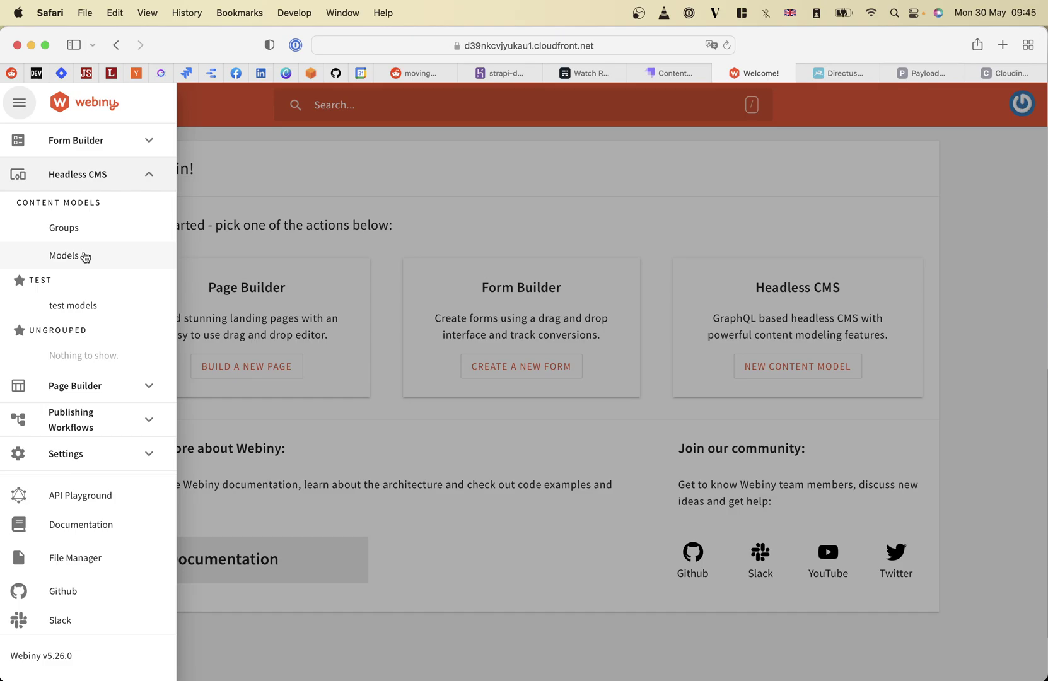
click(86, 255)
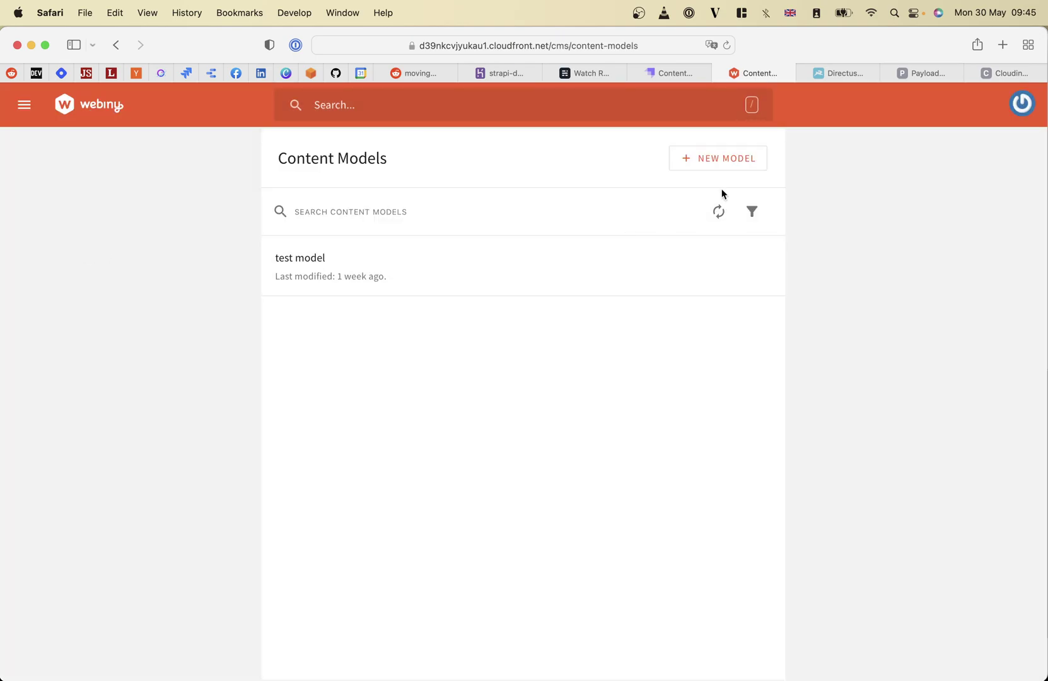
click(718, 159)
click(397, 274)
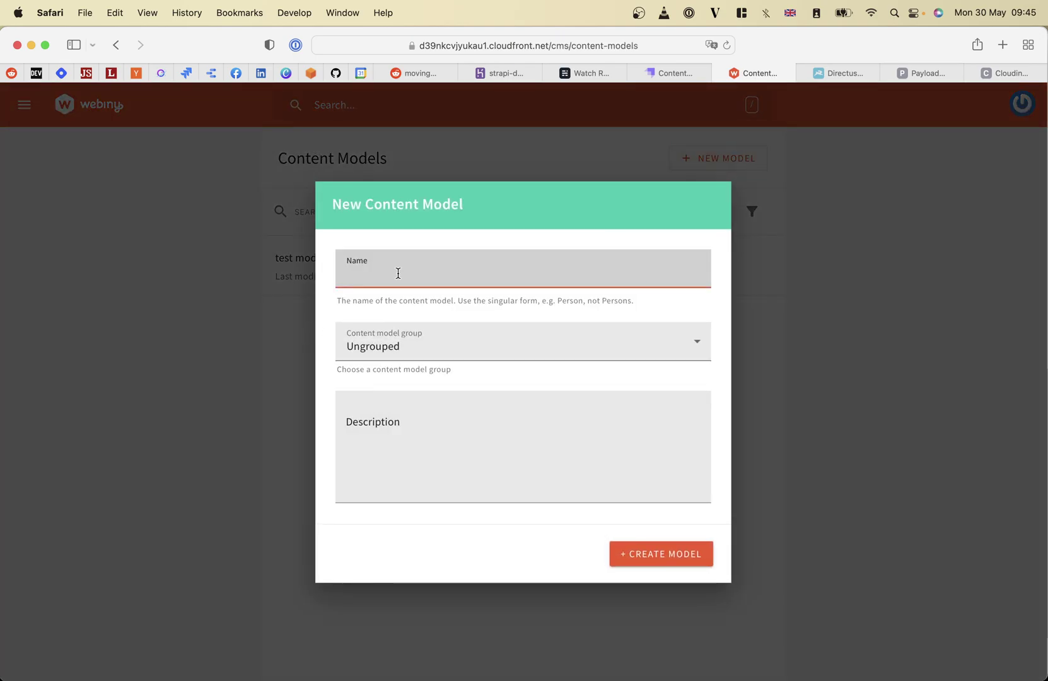
text(Pages)
click(658, 554)
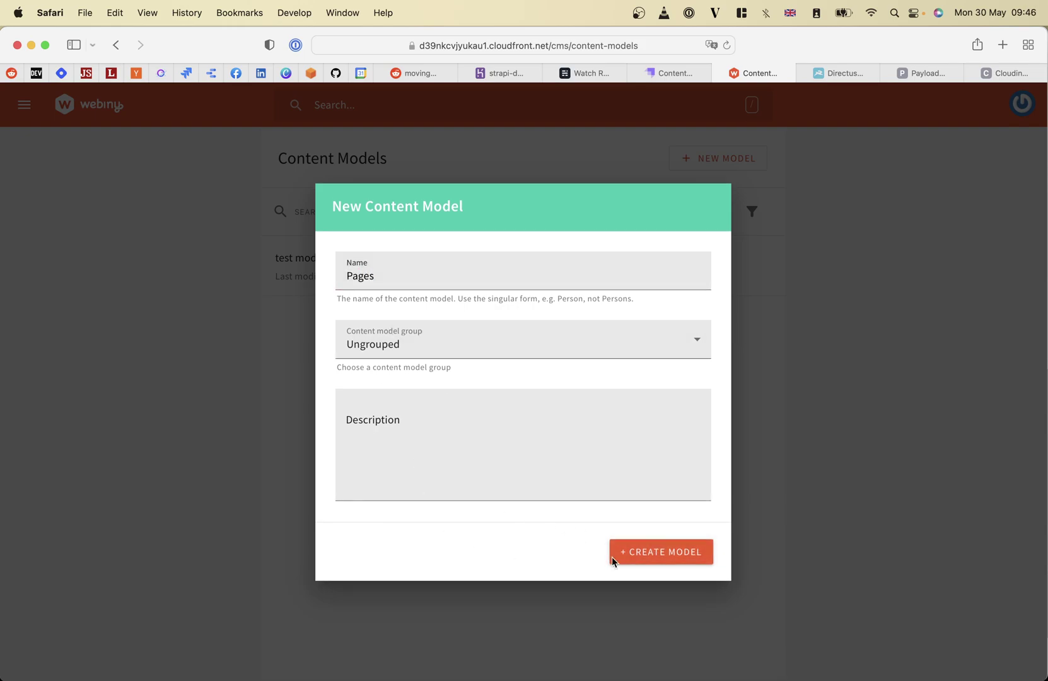
- Create the Pages model, add a text field labelled 'Title', and save the model
click(656, 552)
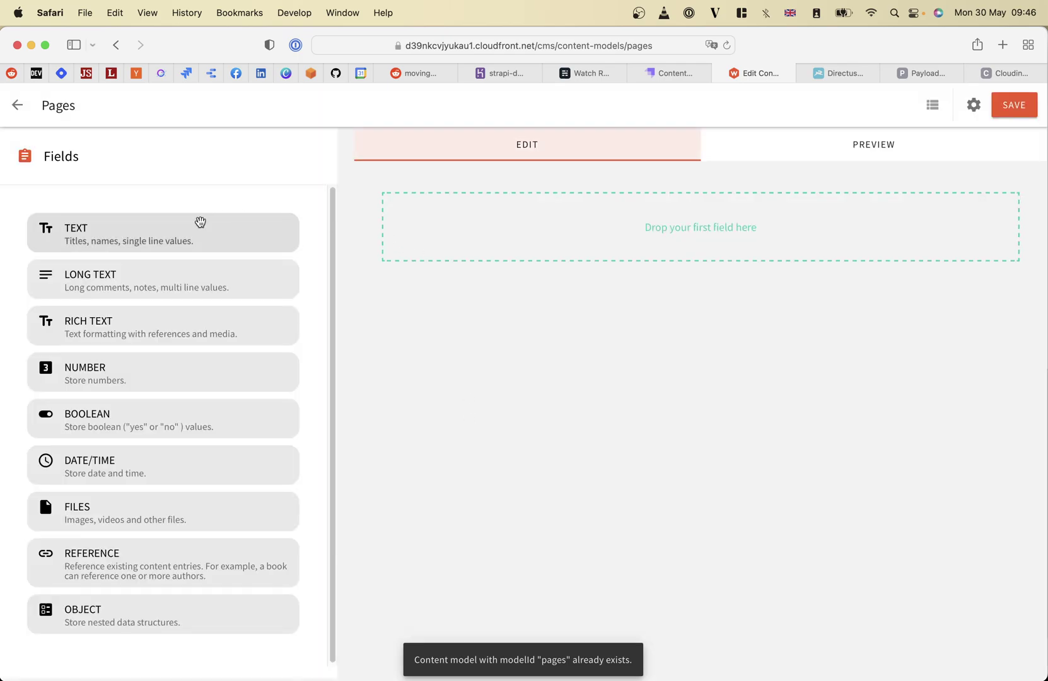
drag(200, 222, 692, 225)
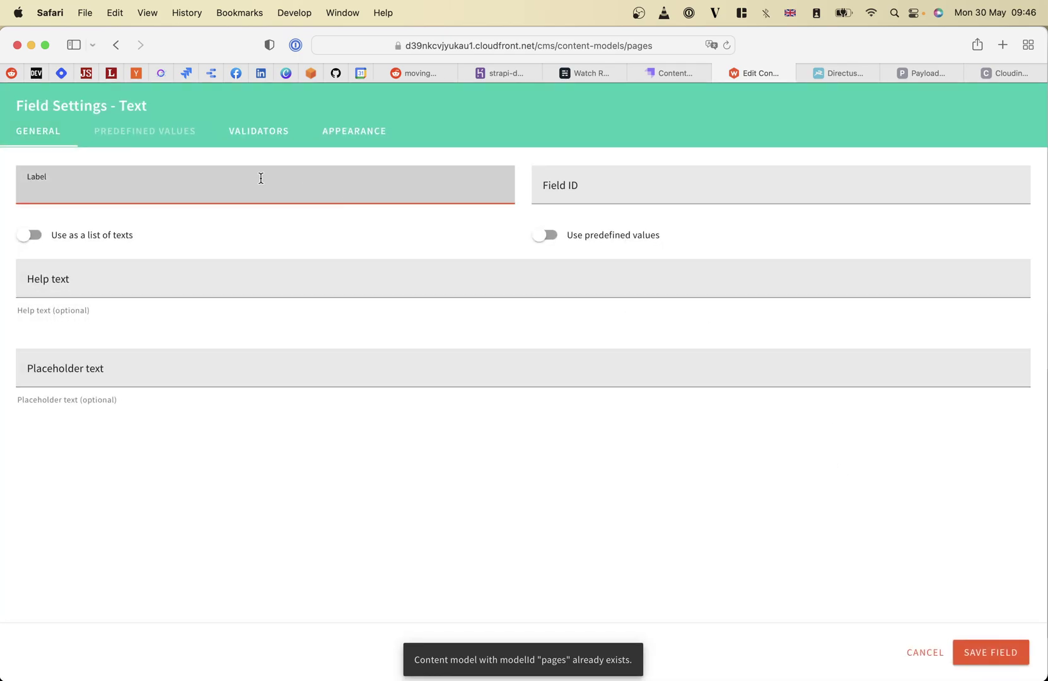
text(Title)
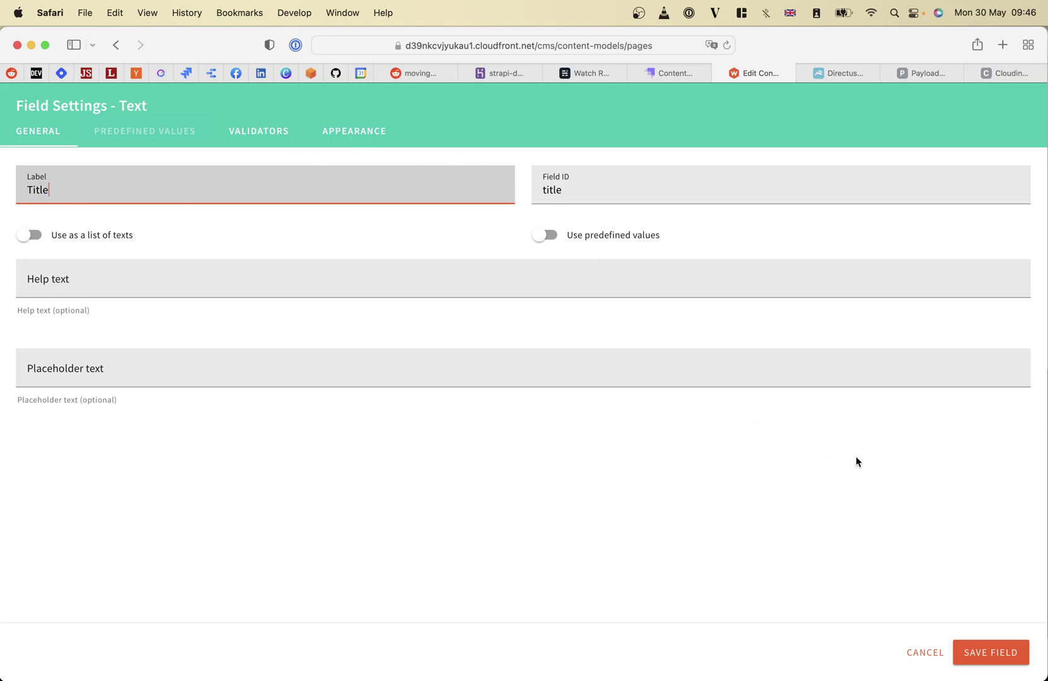
click(990, 651)
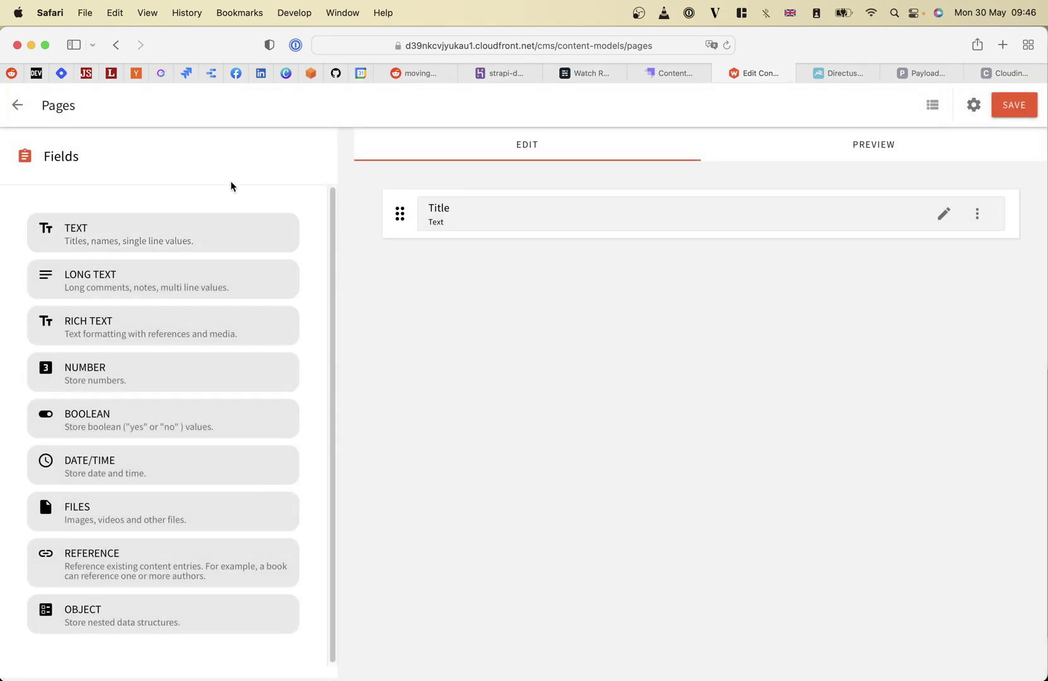
click(1028, 104)
- Back on the models list, flick through the Ghost, Strapi and Heroku tabs, then view Strapi's Media Library
click(23, 105)
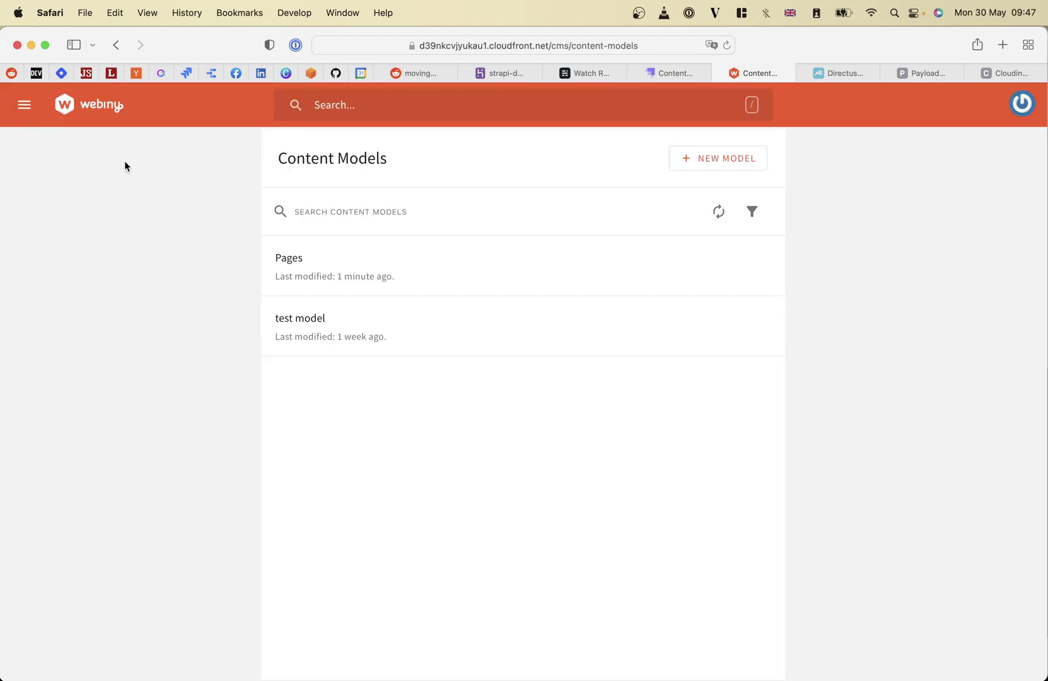
click(25, 111)
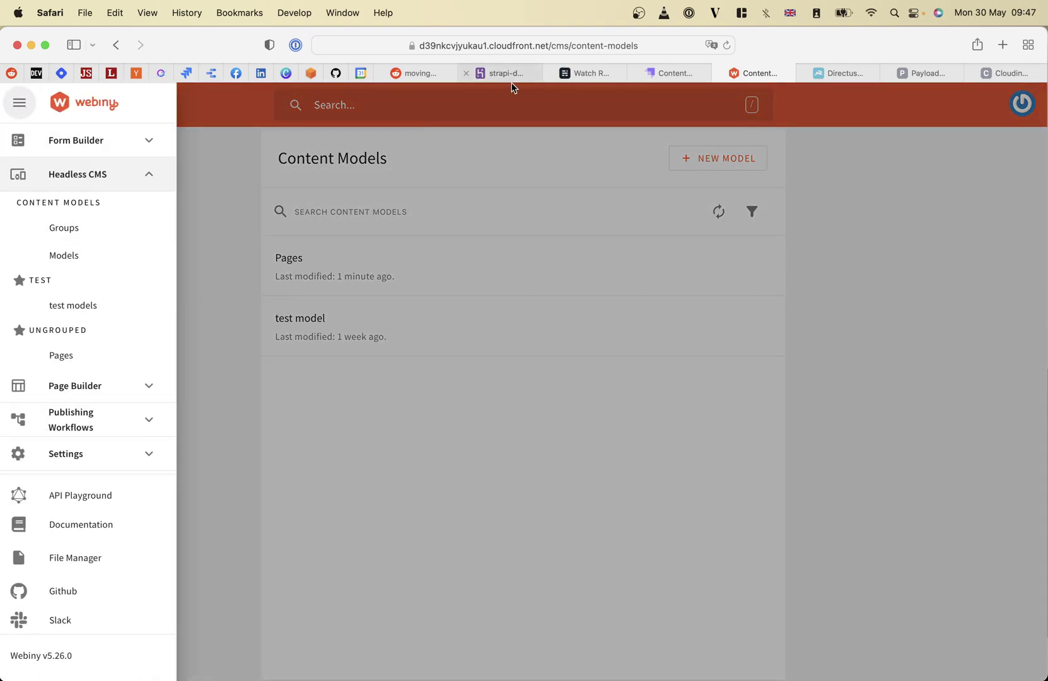
click(591, 74)
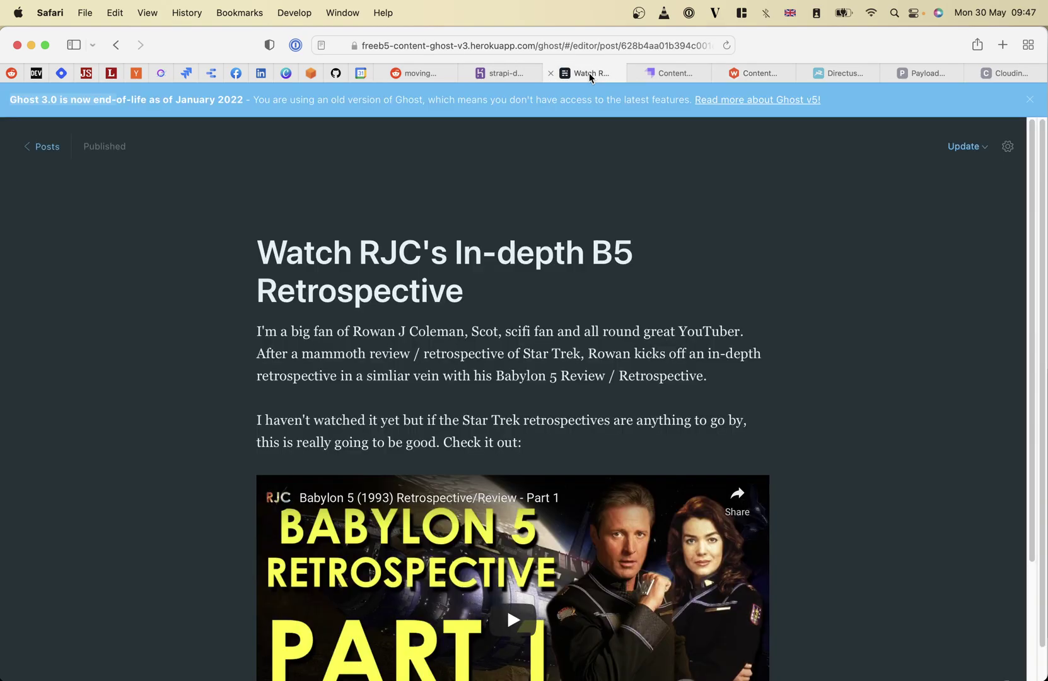
click(672, 73)
mouse_move(589, 72)
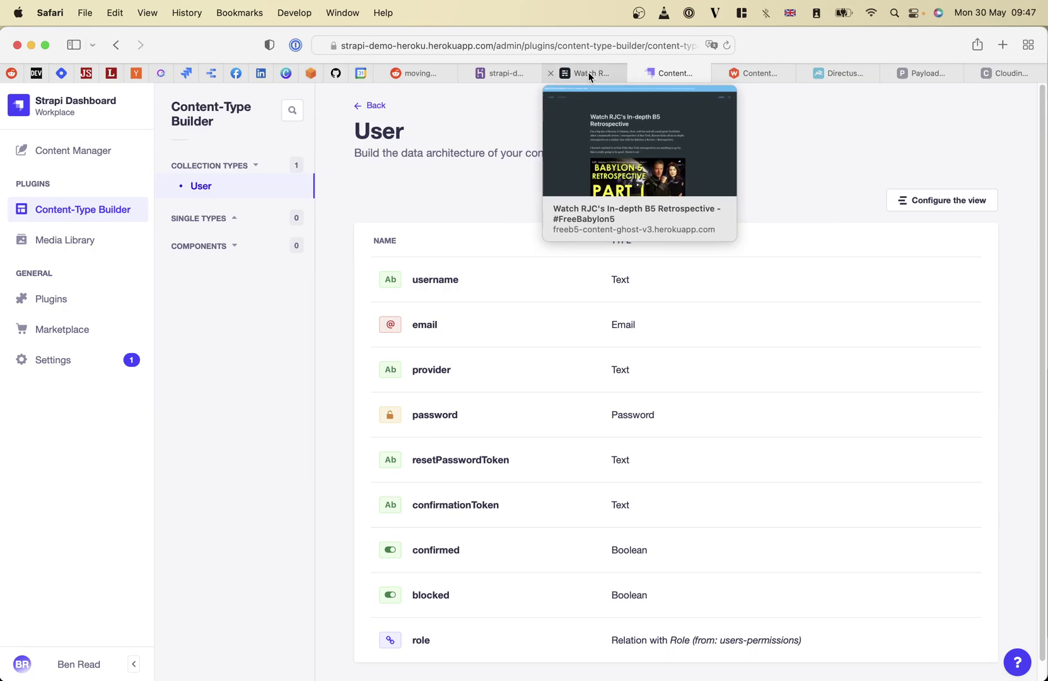
click(589, 74)
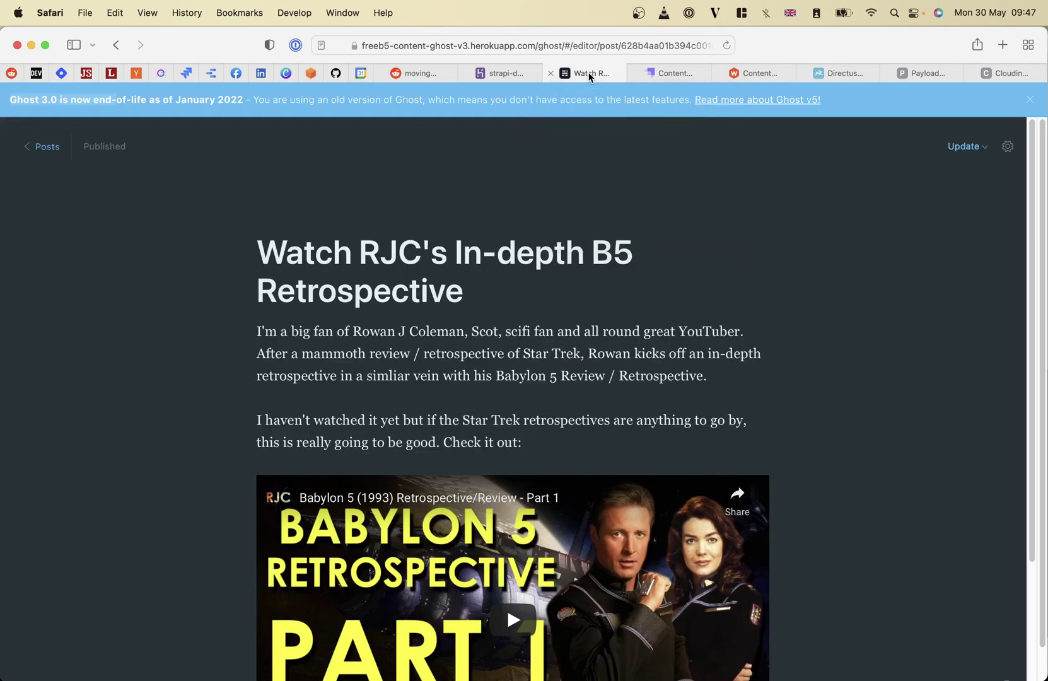
click(518, 73)
click(673, 74)
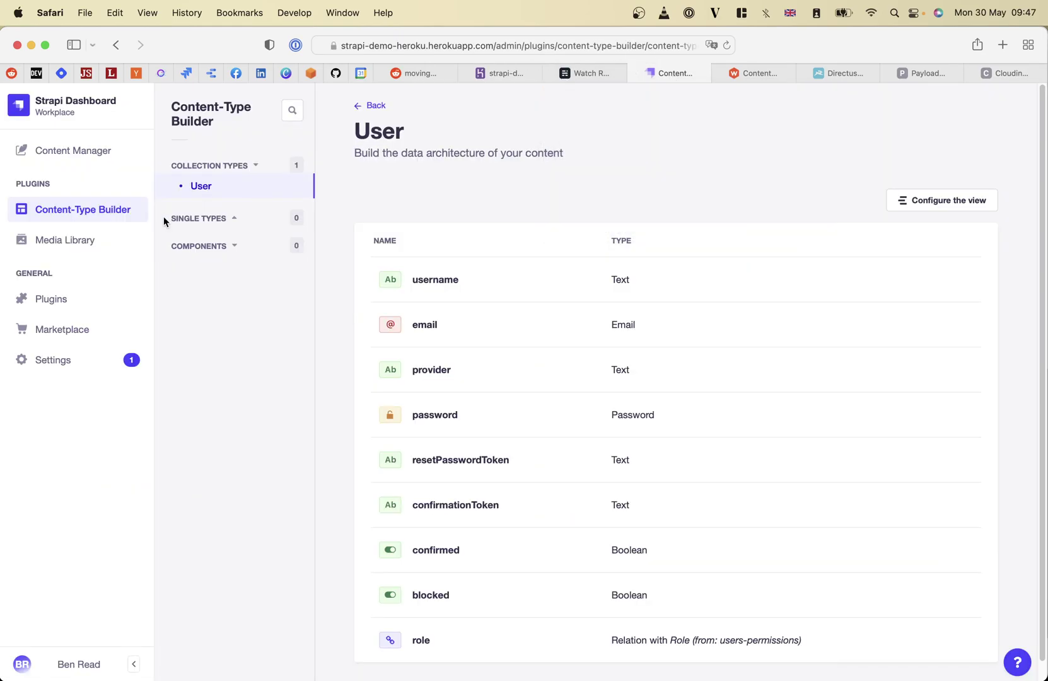
click(61, 239)
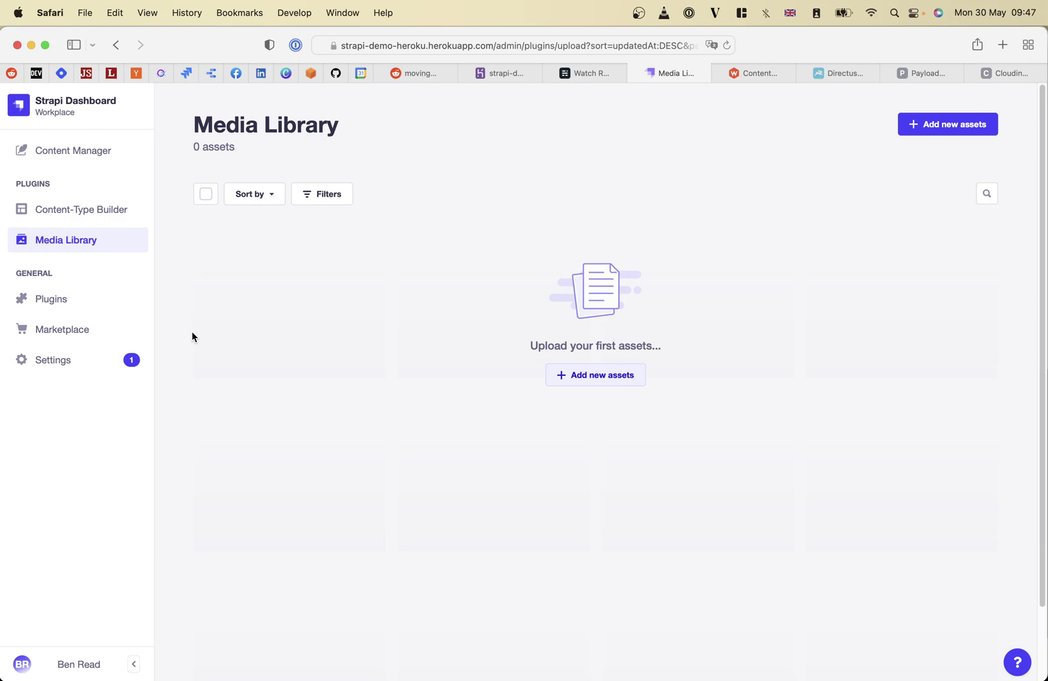
- Scroll through Cloudinary's 248 album-artwork assets and back to the top, after a brief Heroku check
click(1005, 69)
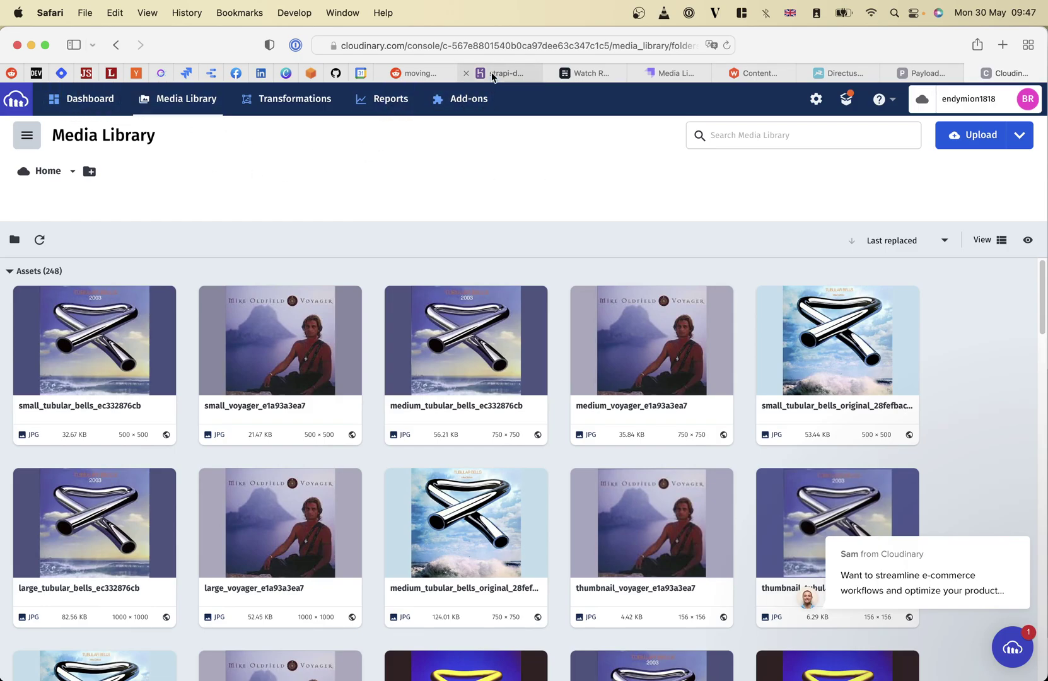
mouse_move(491, 76)
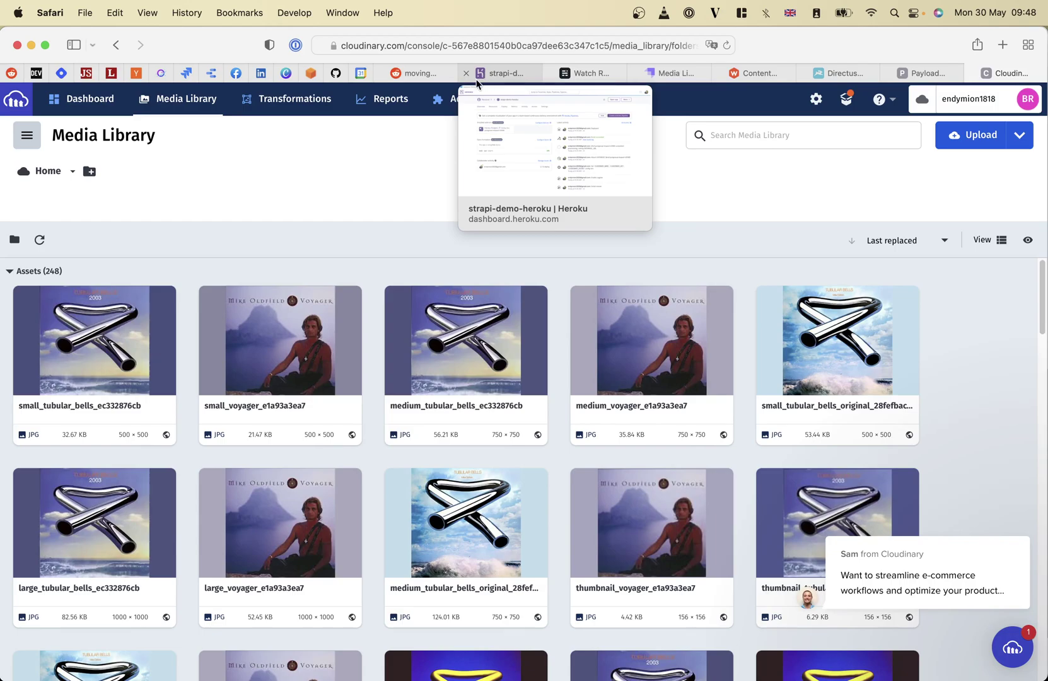
click(515, 71)
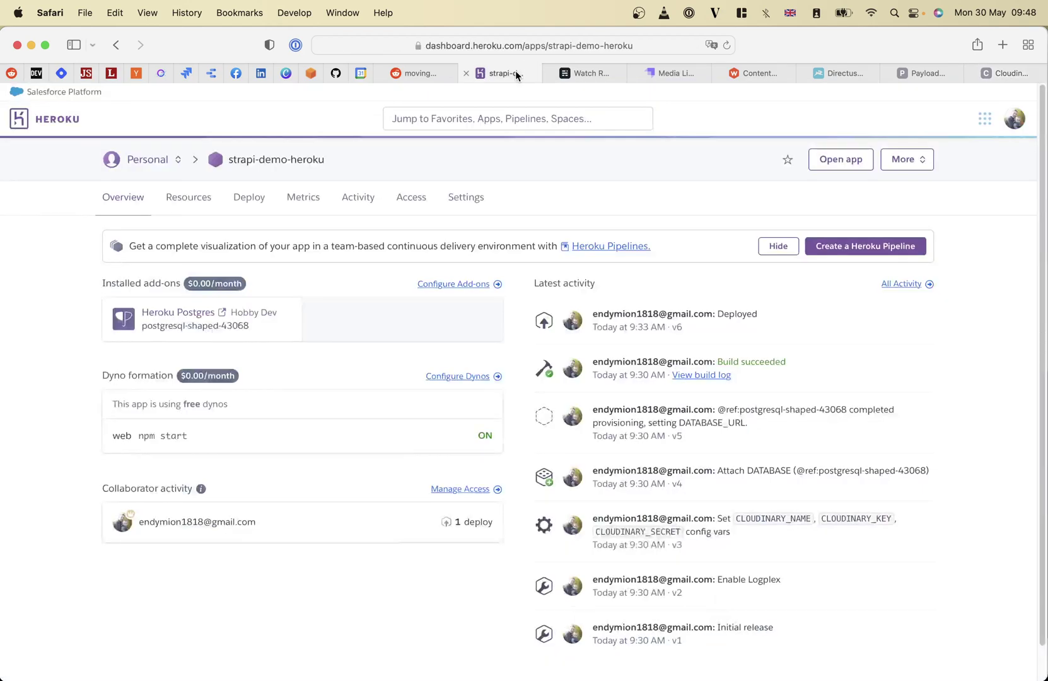
click(996, 73)
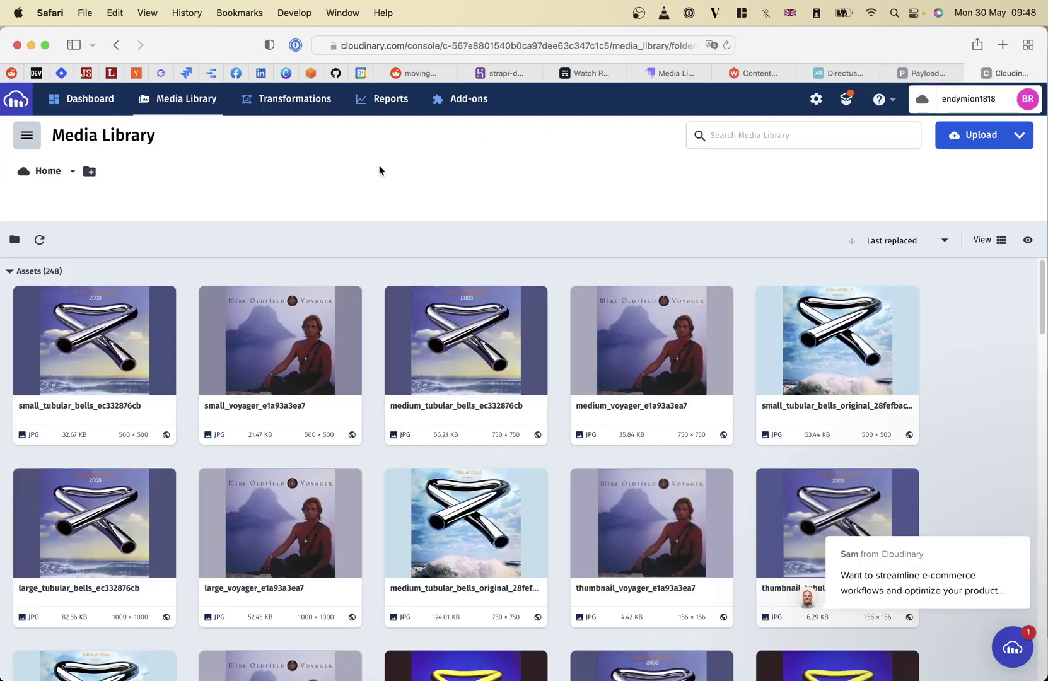
scroll(572, 567, down, 1)
scroll(571, 566, down, 20)
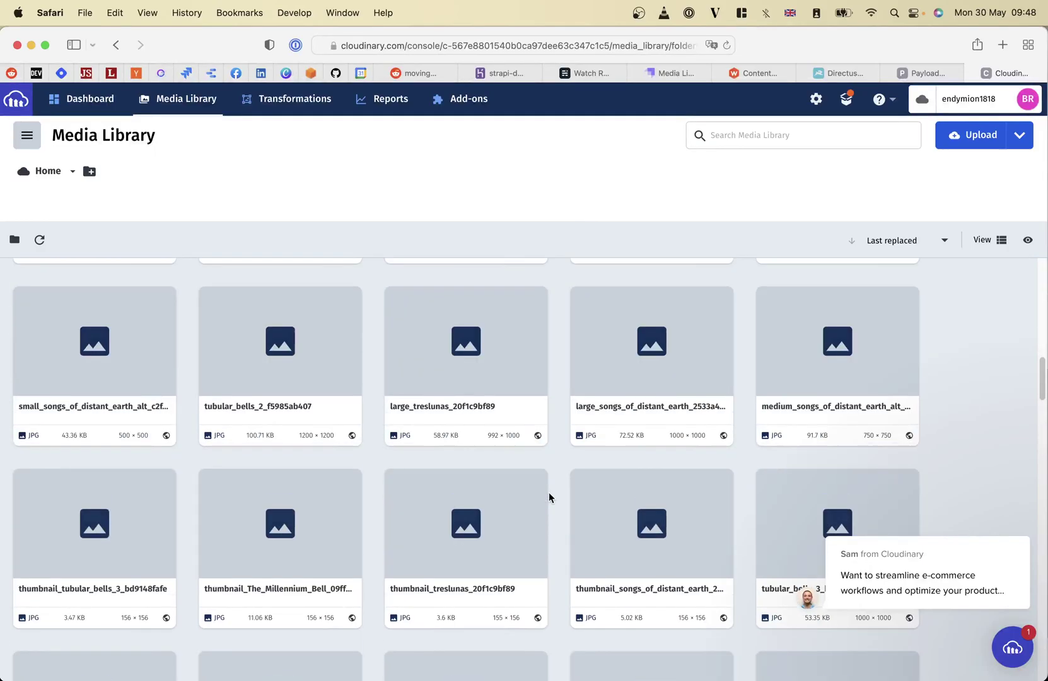
scroll(549, 498, up, 20)
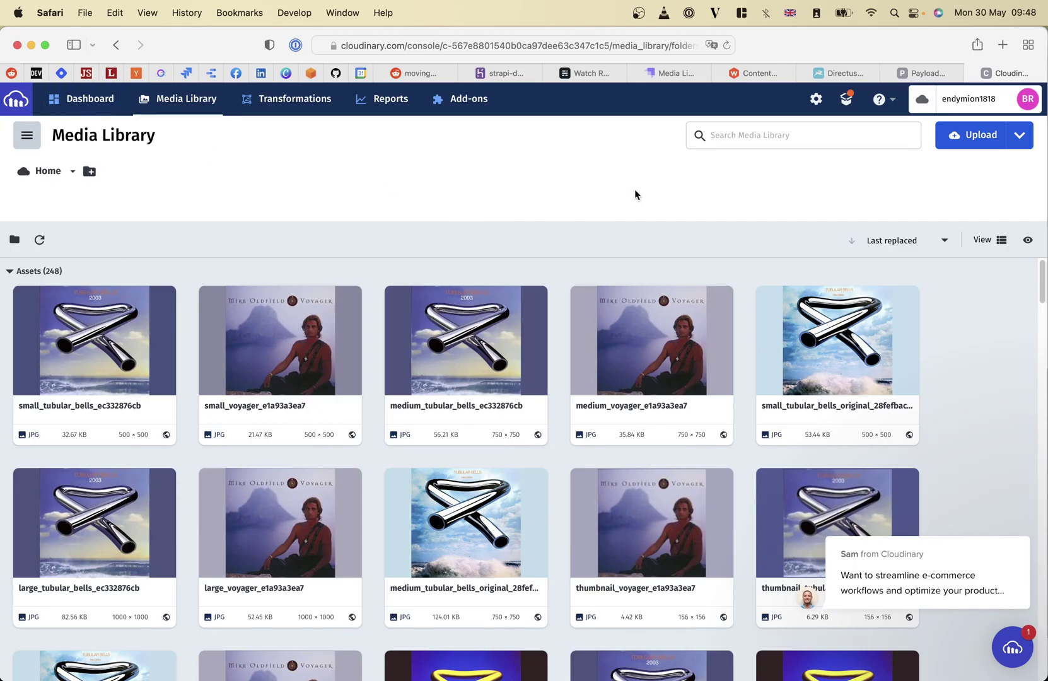
- Return to Webiny's Content Models, peek at the File Manager, then close it and the drawer
click(751, 74)
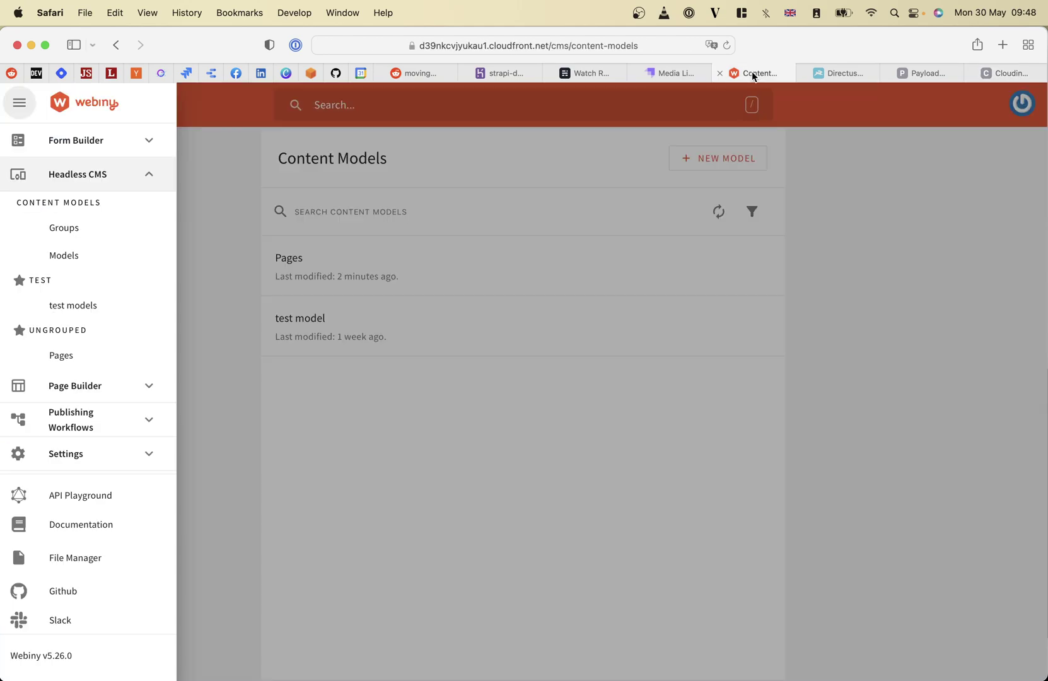
click(241, 271)
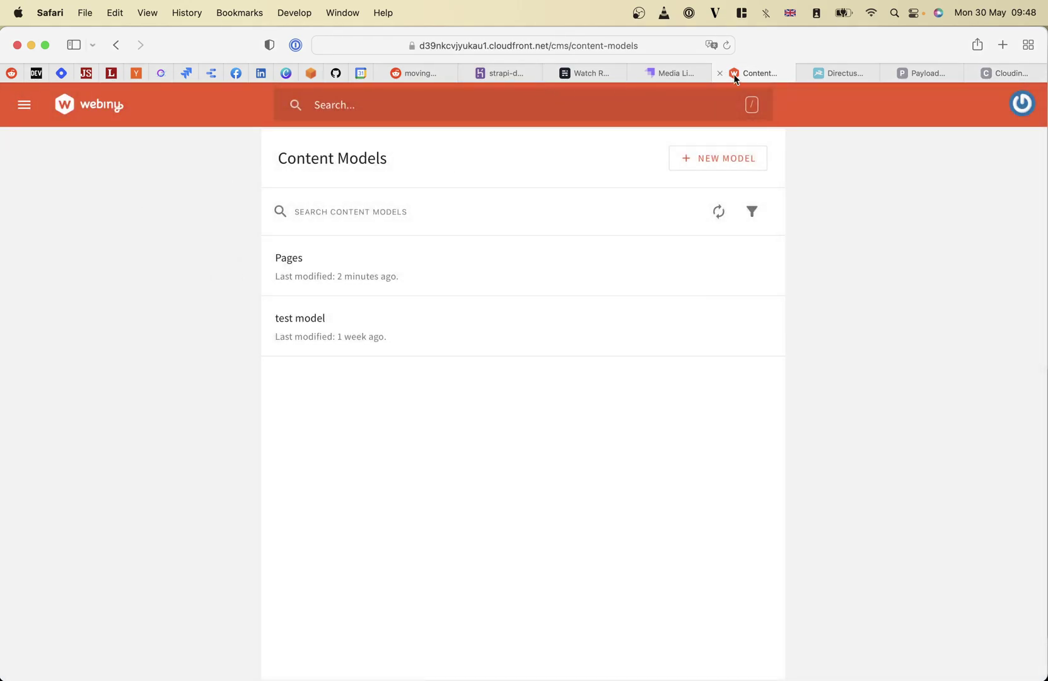
click(23, 104)
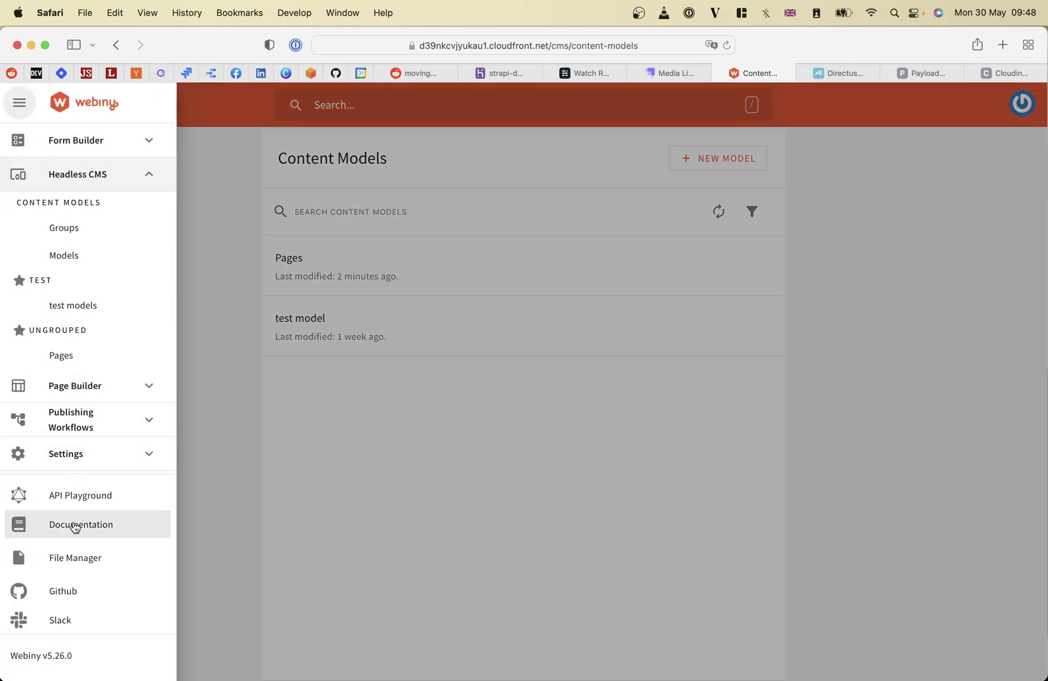
click(73, 554)
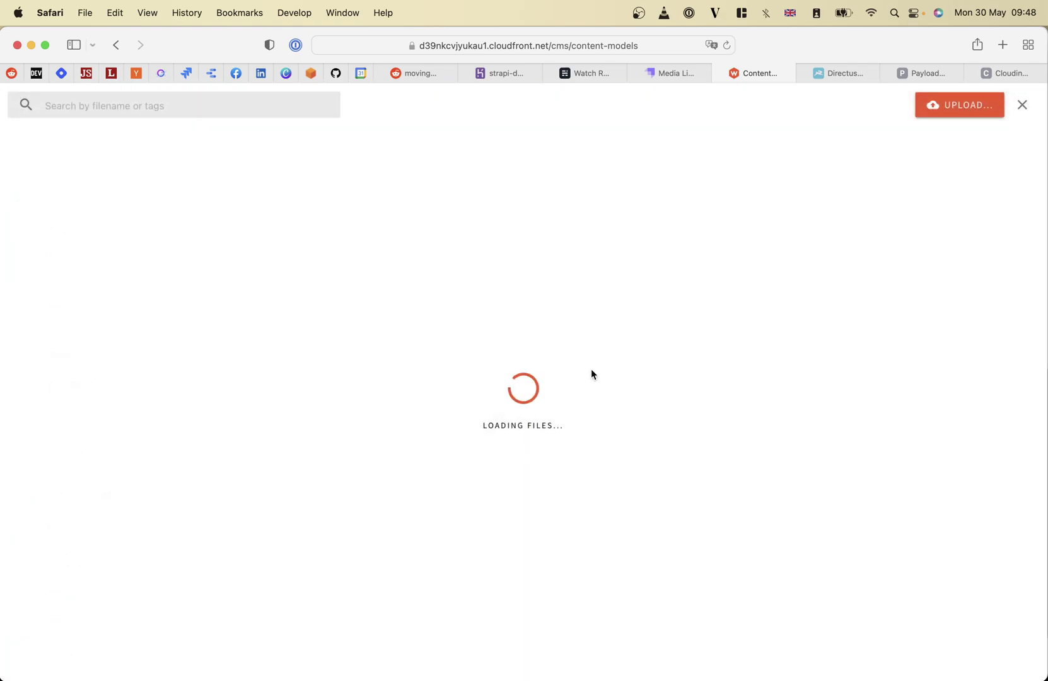
click(1023, 106)
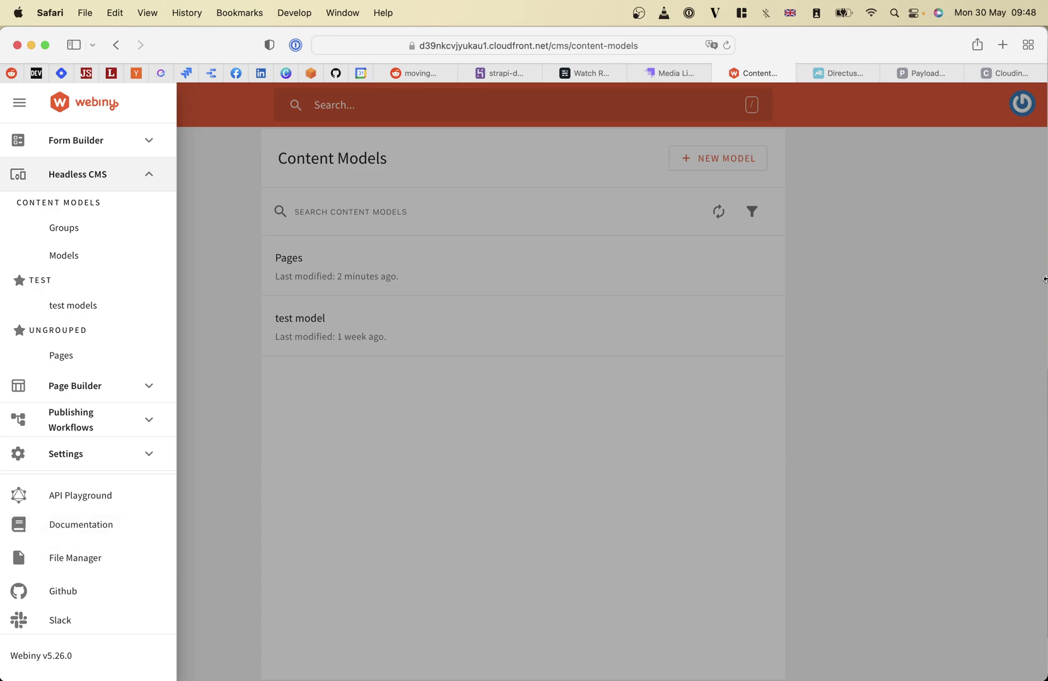
click(892, 287)
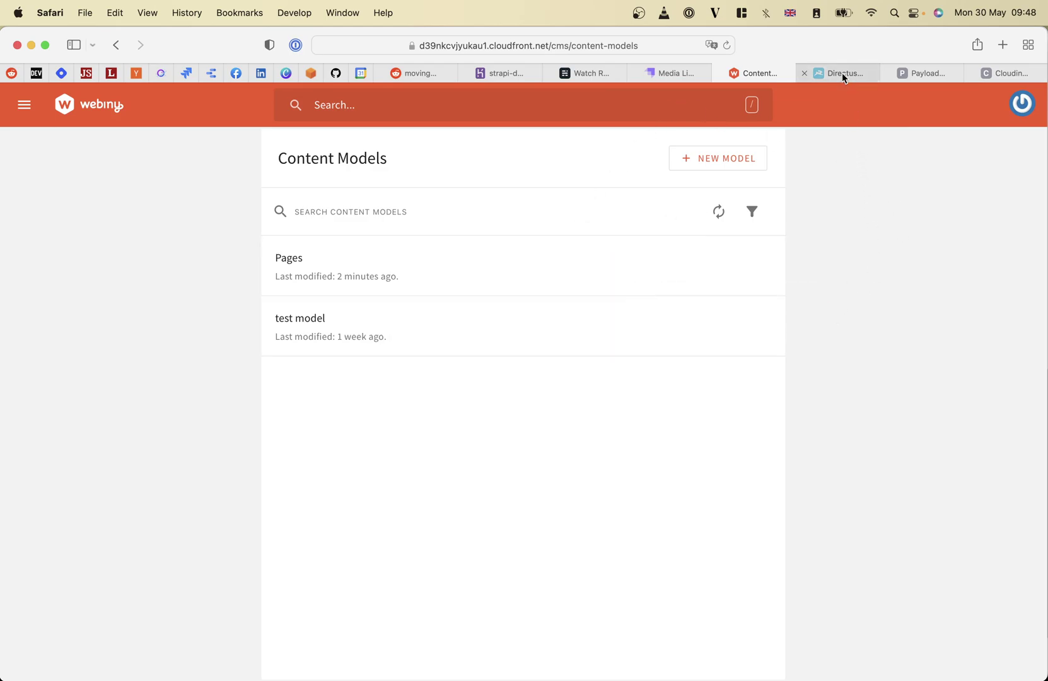
- On the Directus Cloud page, open the 'my website' admin sign-in and submit an autofilled password
mouse_move(843, 75)
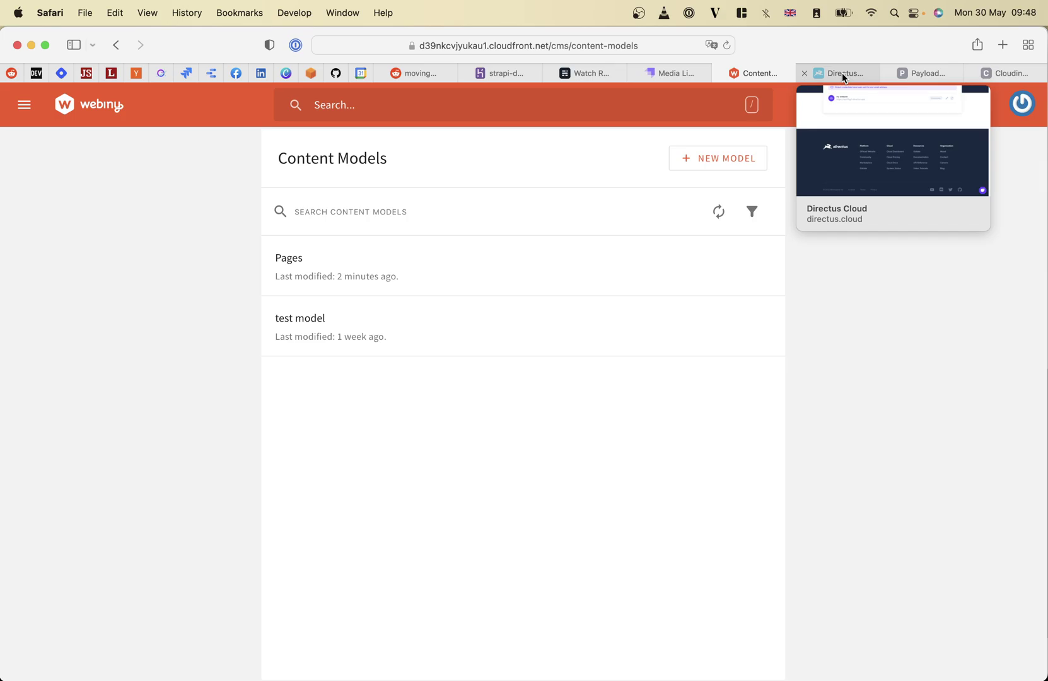
click(842, 75)
scroll(474, 329, up, 1)
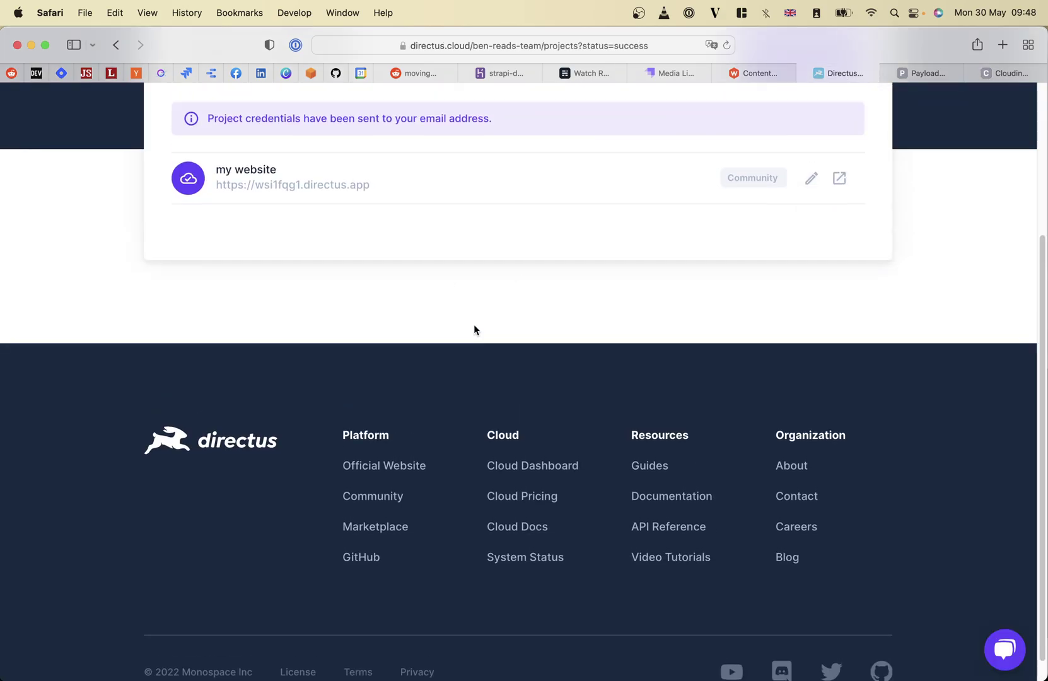
scroll(474, 329, up, 5)
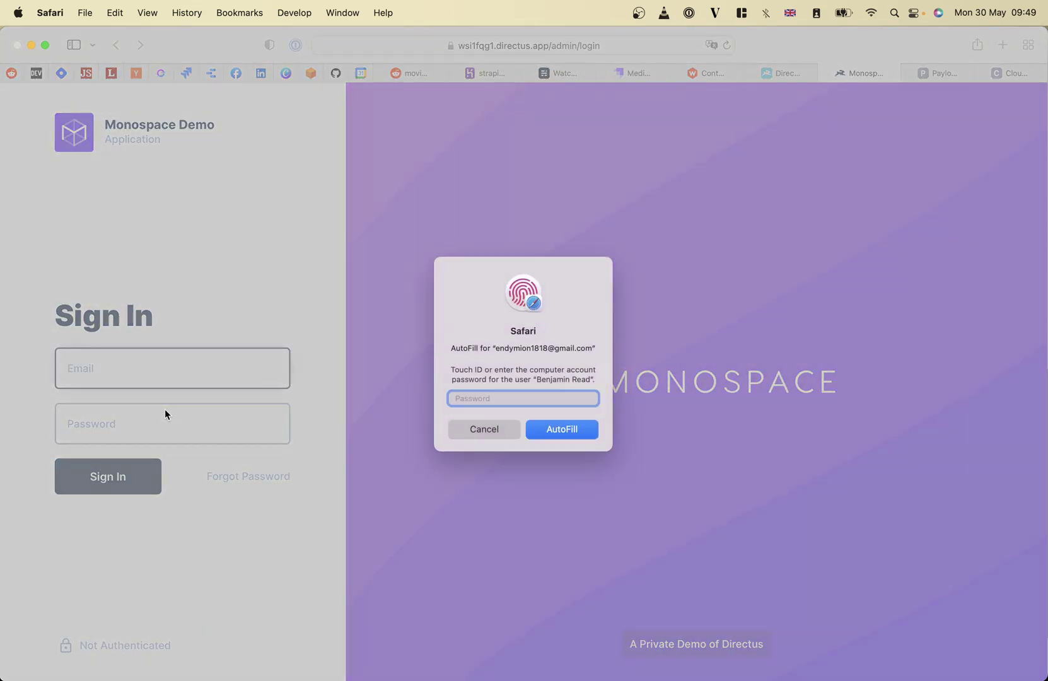
text(•••••••••••••••••••••••)
key(Return)
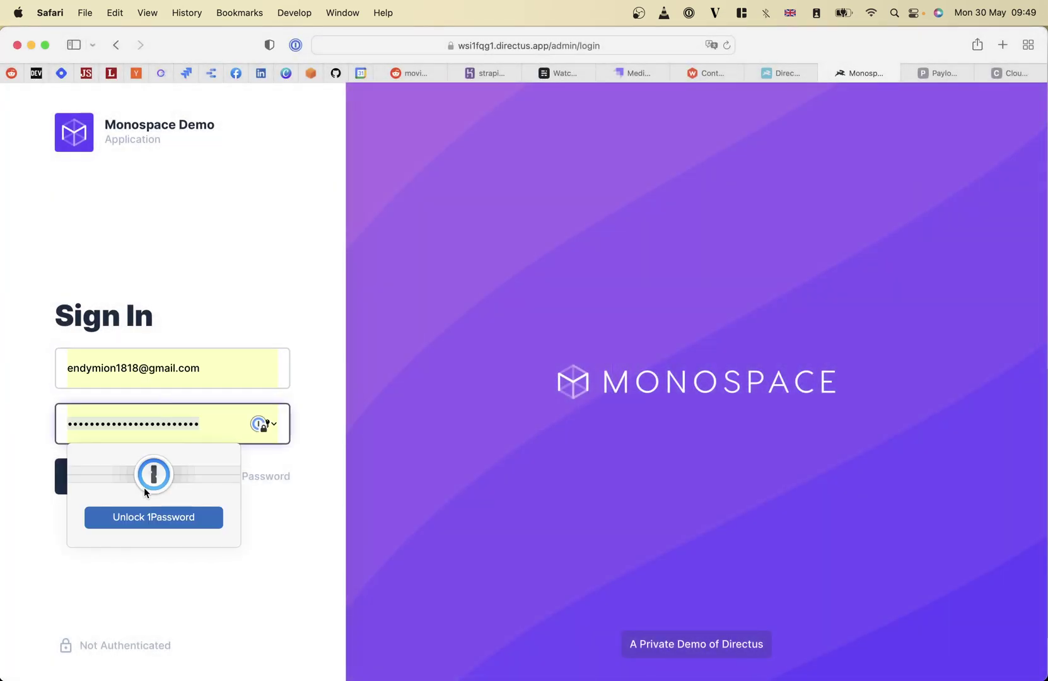
- Visit the password reset page, go back to sign-in, then return to Directus Team Projects
click(277, 475)
click(53, 457)
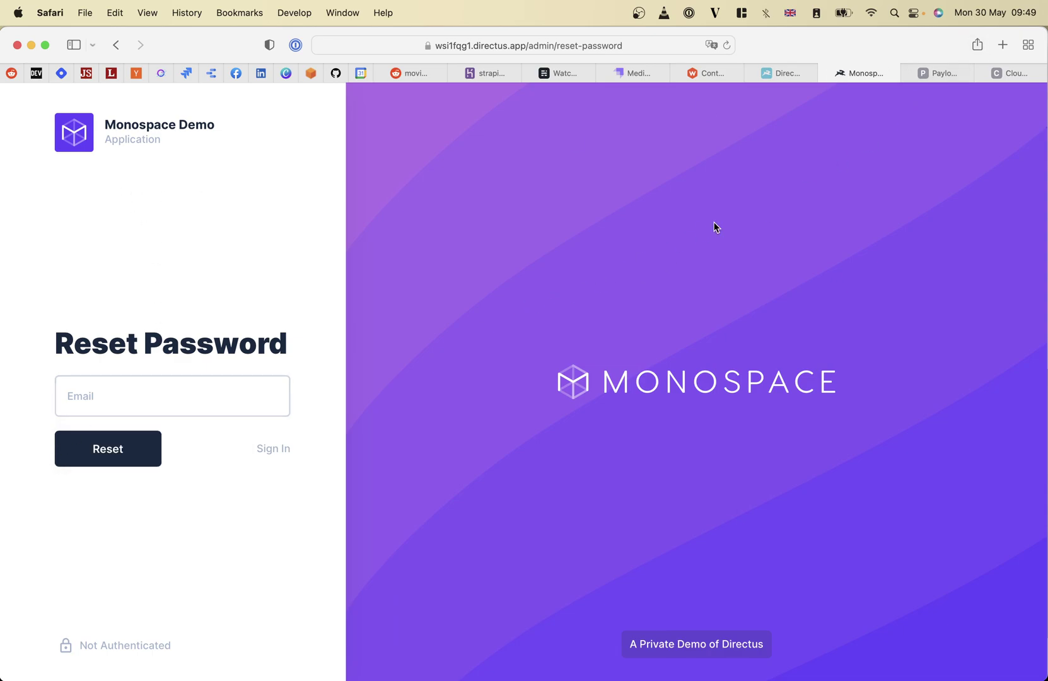
click(117, 44)
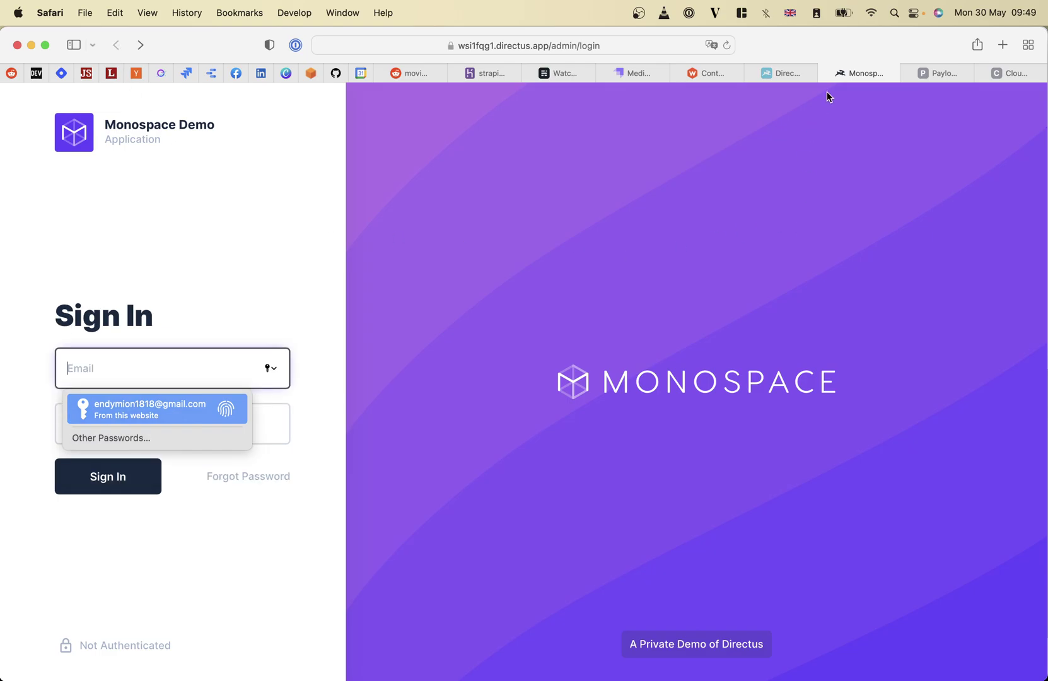
click(761, 73)
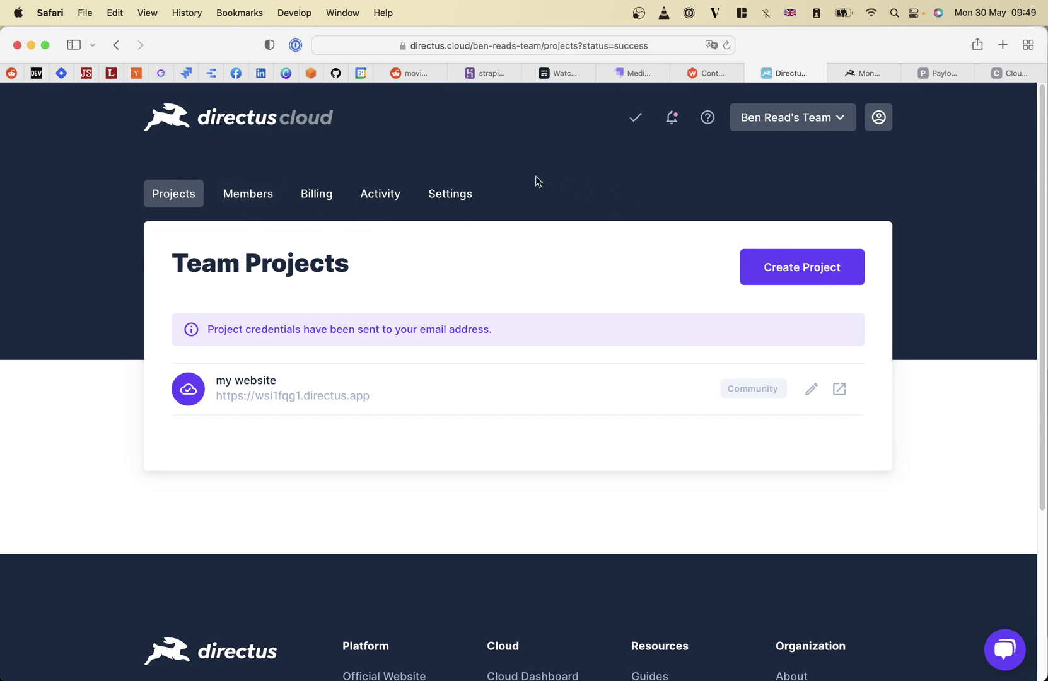
- Glance at the Strapi media library, view the Directus team's Members page, then load the Payload homepage
click(636, 75)
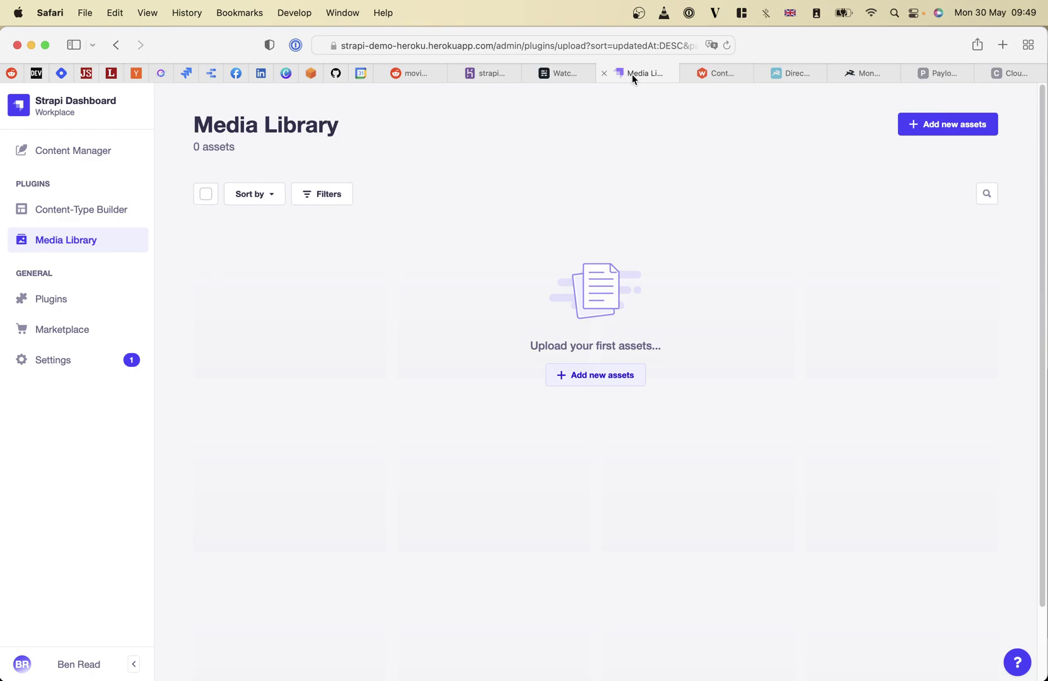
click(778, 75)
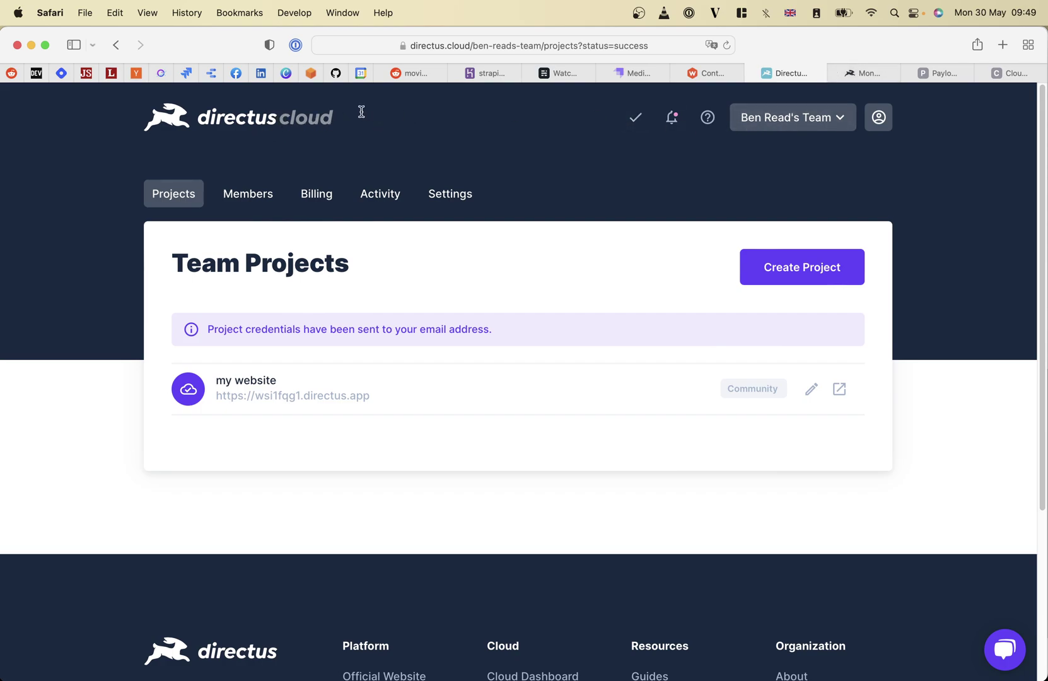
drag(345, 111, 235, 116)
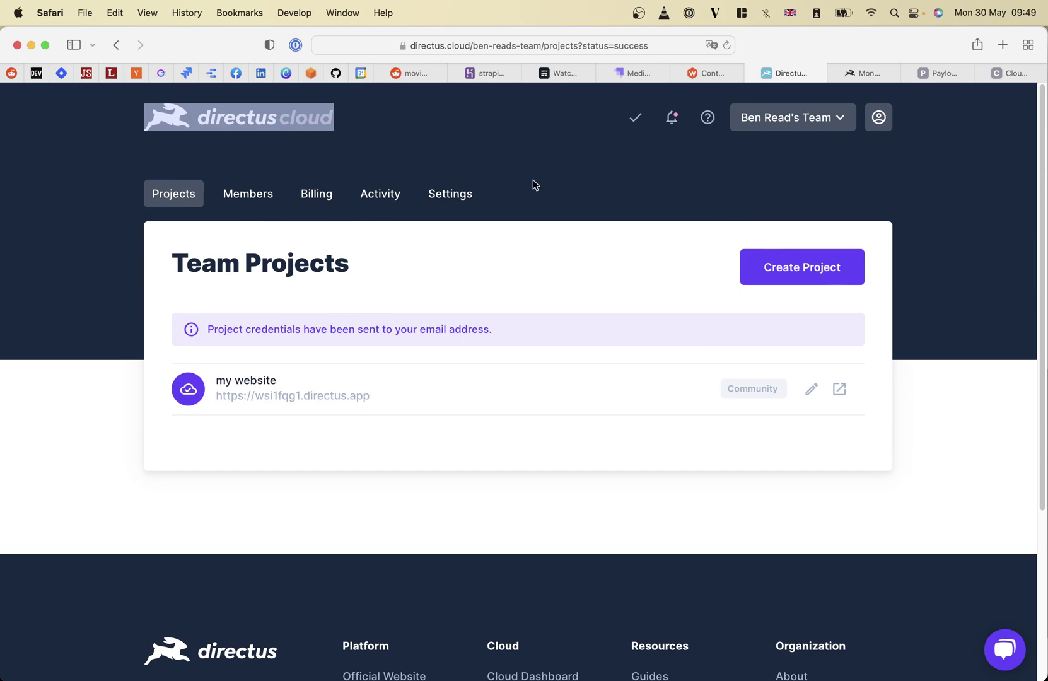
click(285, 193)
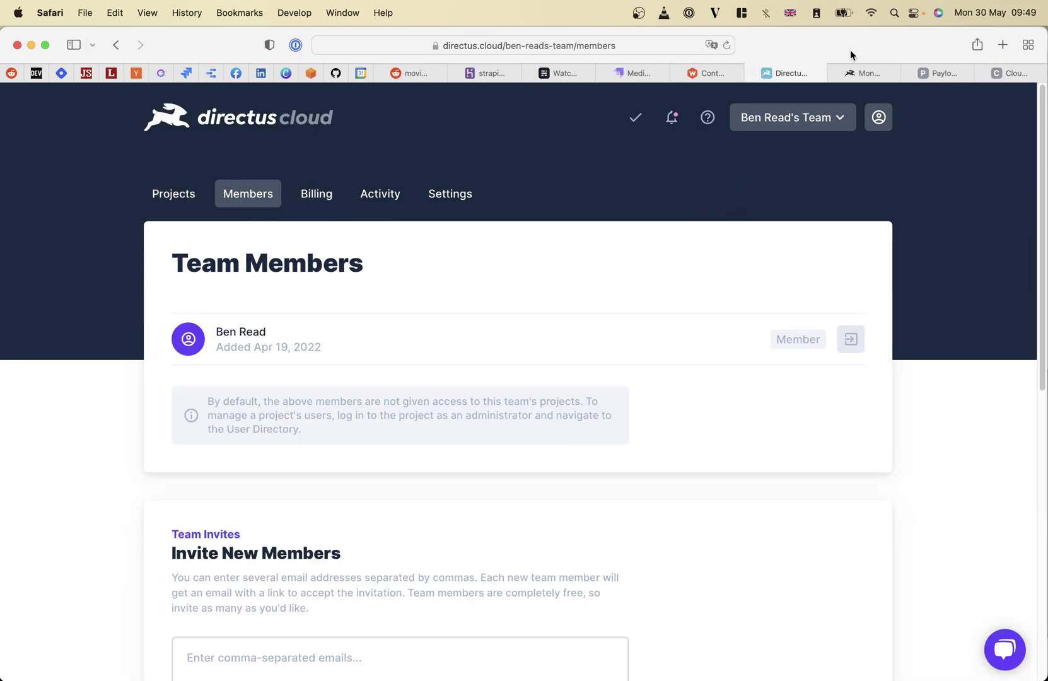
click(947, 66)
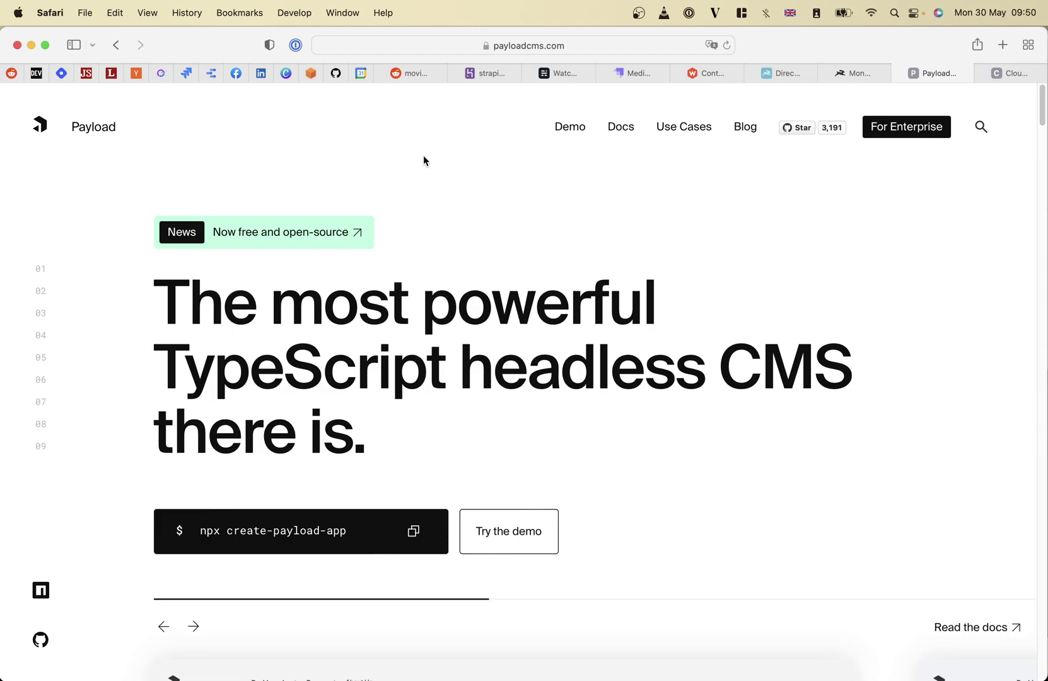
scroll(423, 347, down, 2)
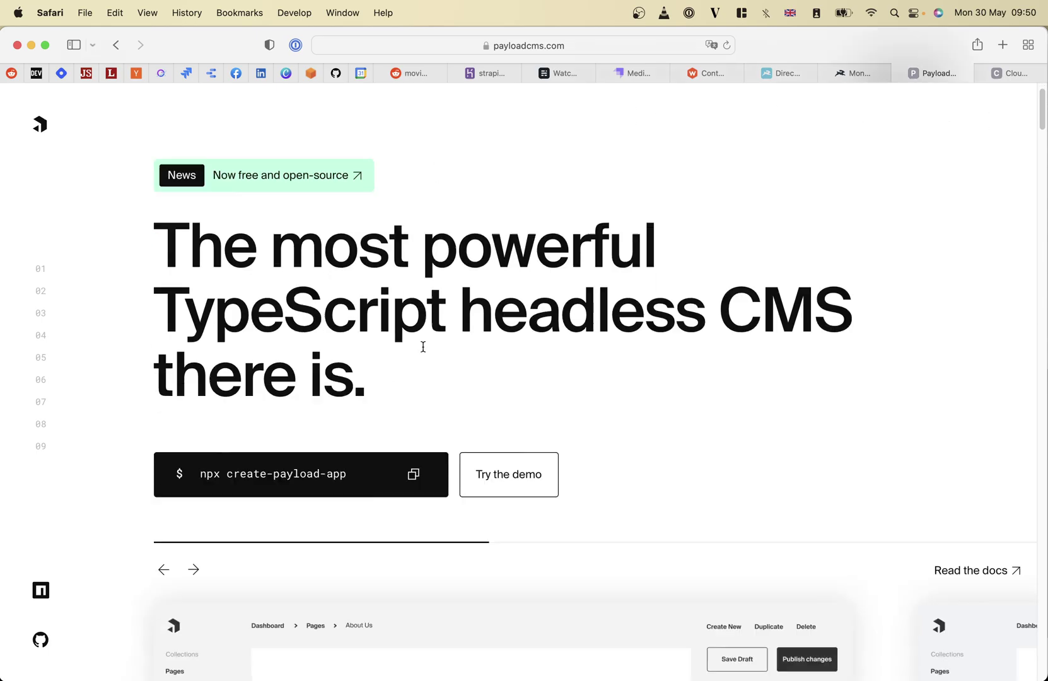
scroll(423, 346, down, 15)
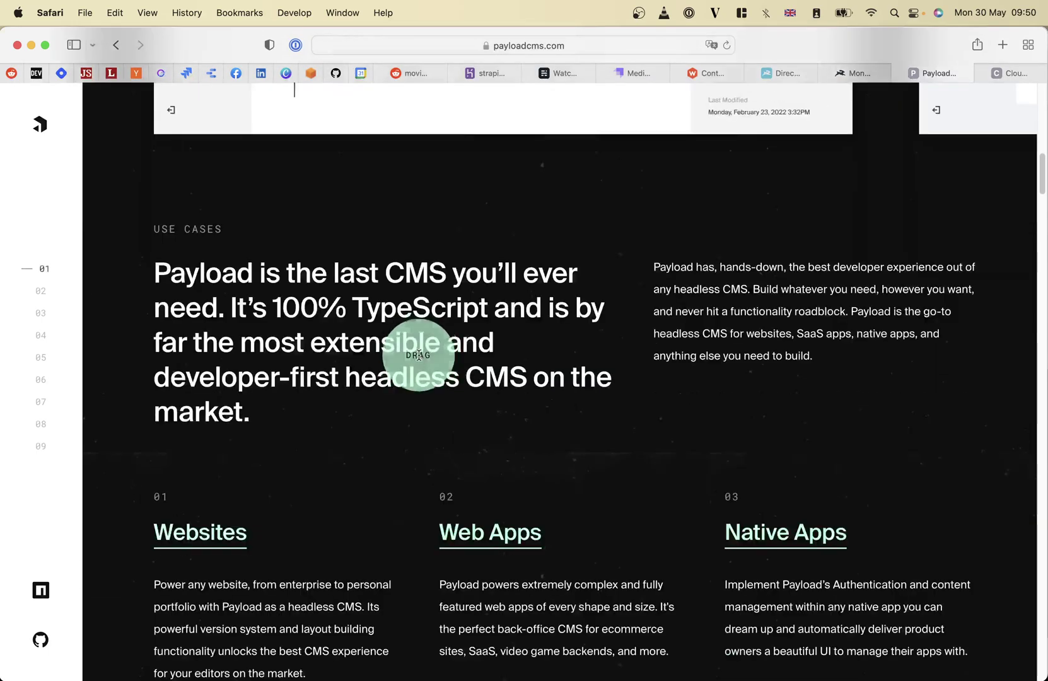
scroll(419, 355, up, 17)
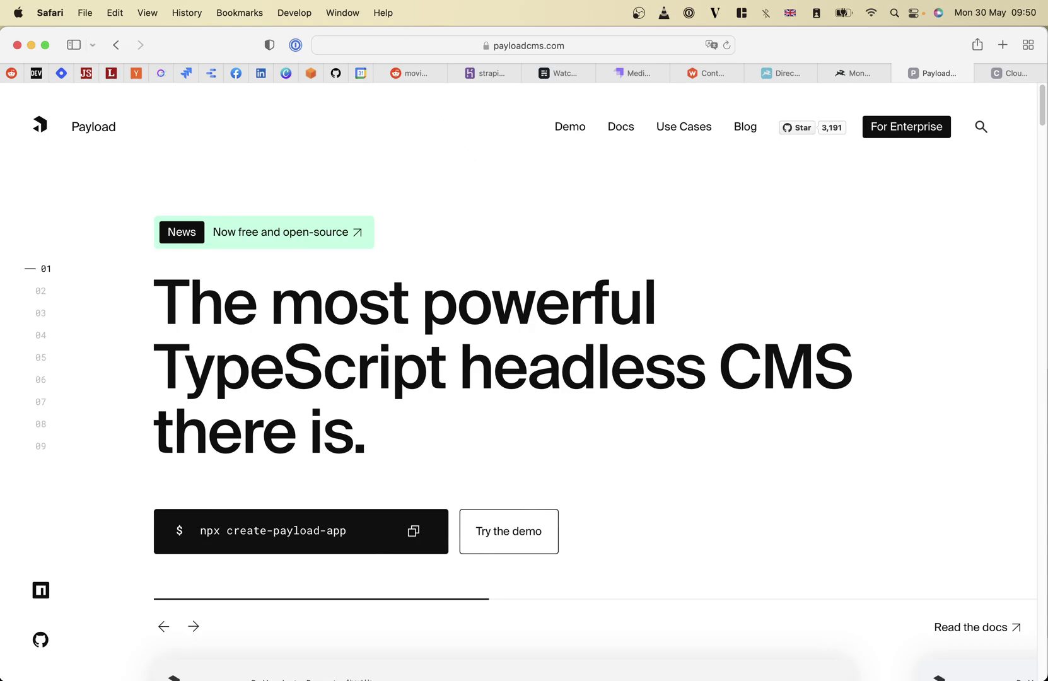
key(super+space)
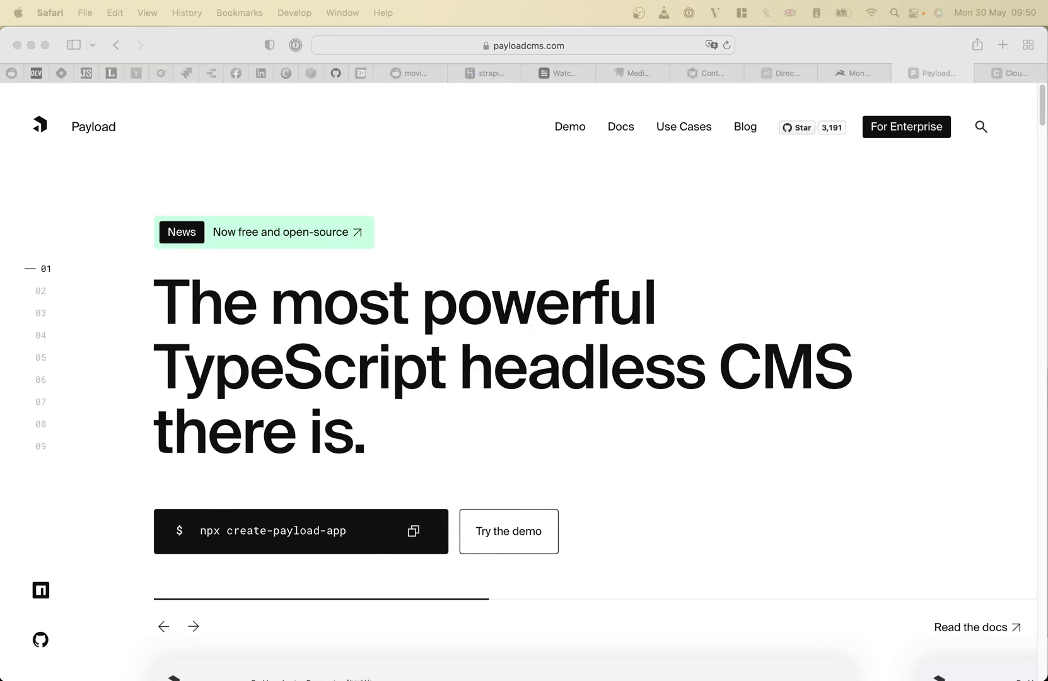